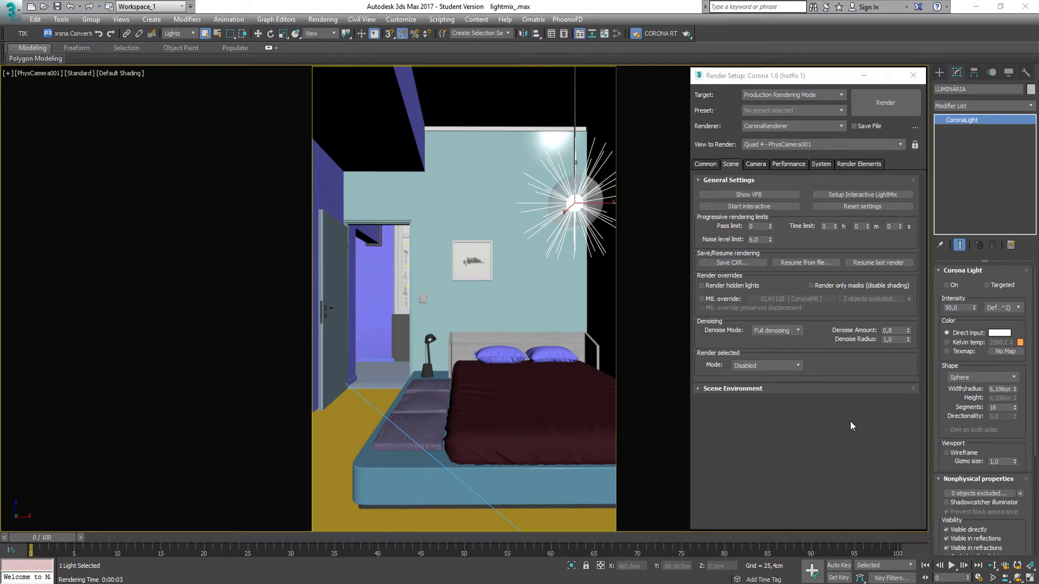
Step: Render the PhysCamera001 view, and switch on the LUMINÁRIA Corona light
left_click(900, 100)
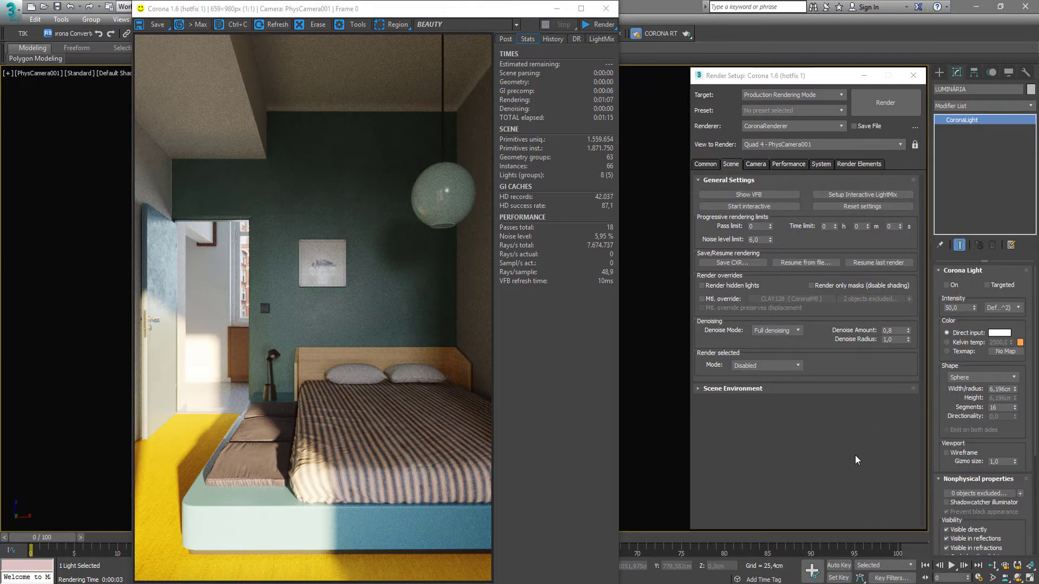
left_click(949, 286)
left_click(947, 286)
Step: Generate Interactive LightMix layers separated by instanced lights, included in denoising, and render the camera view again
left_click(859, 195)
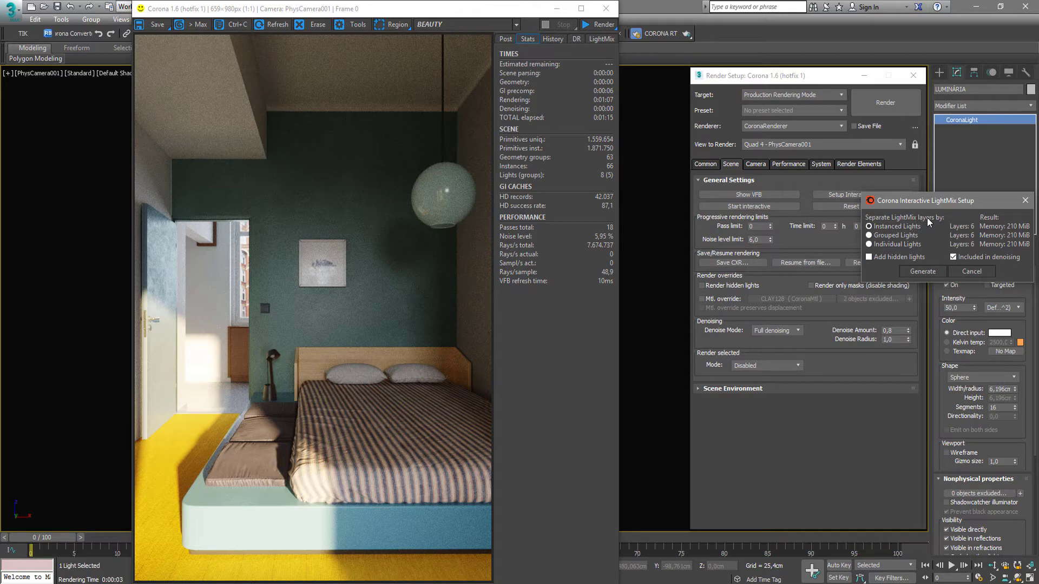
left_click(923, 271)
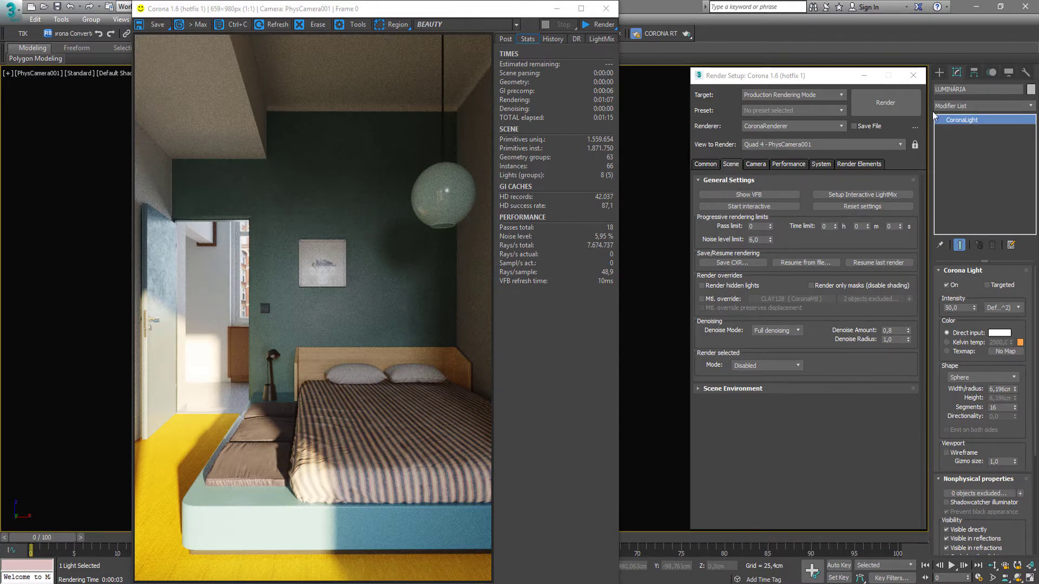
left_click(884, 109)
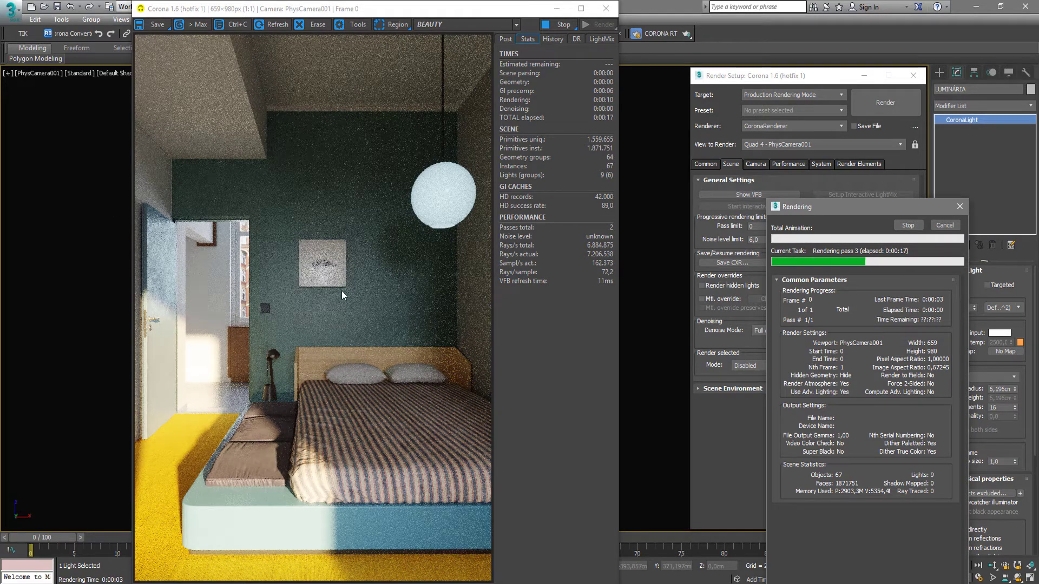
Step: Turn off the LUMINÁRIA and SUN layers in the LightMix and raise BACK CAM 2 to 4,707
left_click(596, 39)
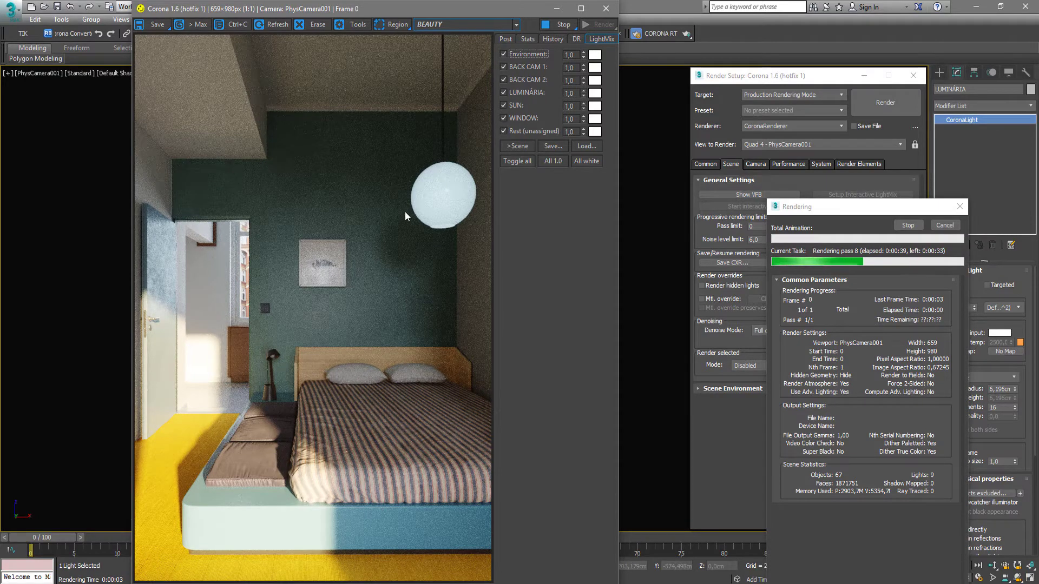
left_click(505, 93)
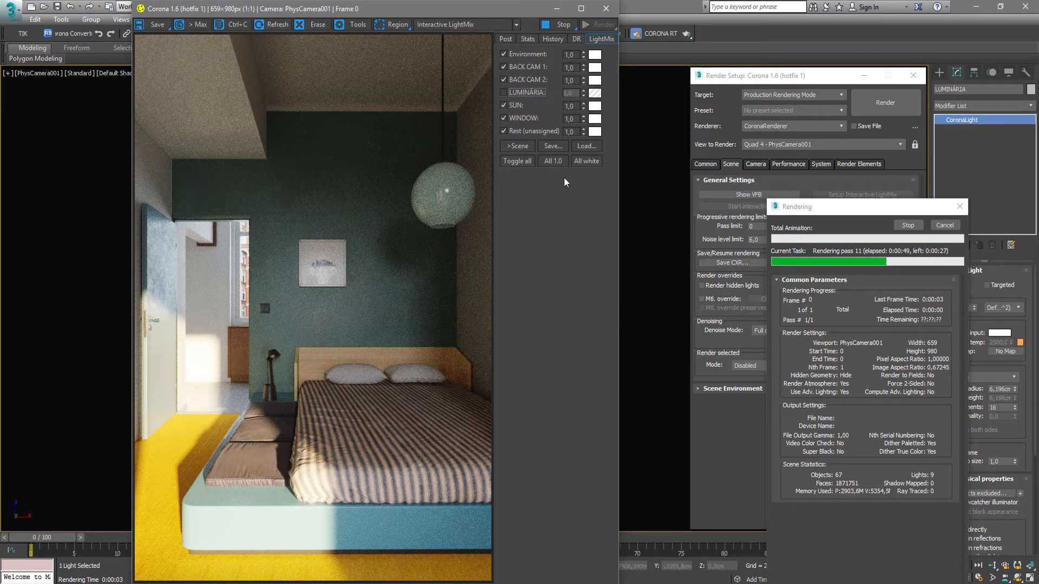
left_click(511, 108)
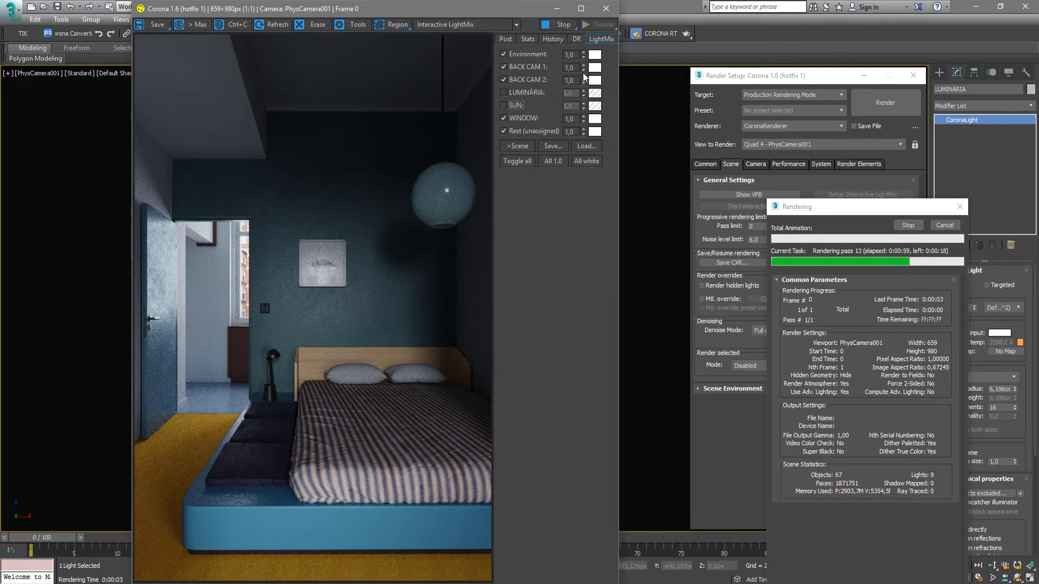
left_click_drag(583, 80, 576, 205)
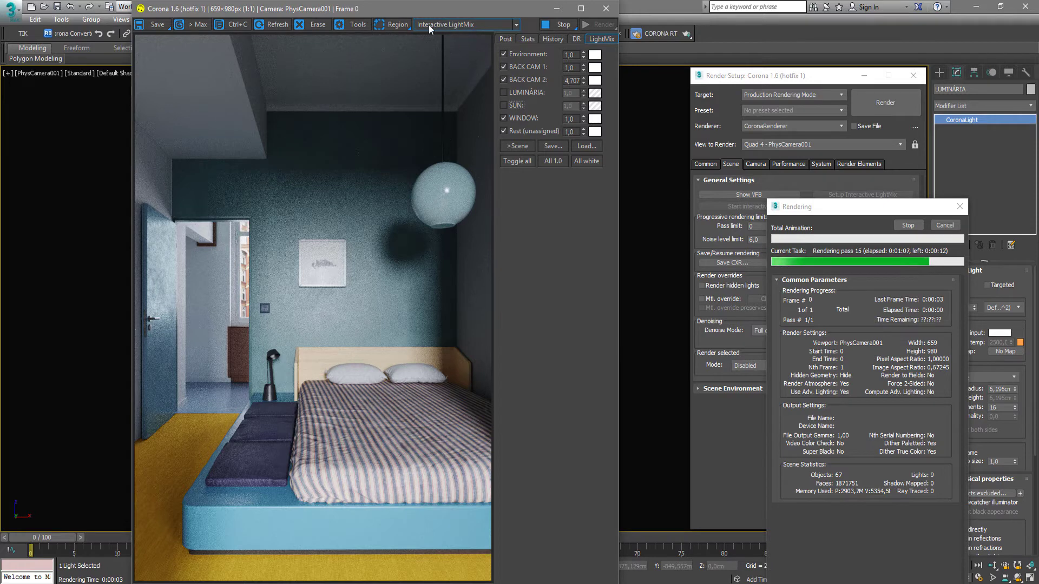
Step: Compare the BEAUTY pass with the Interactive LightMix pass in the frame buffer, ending on Interactive LightMix
left_click(476, 25)
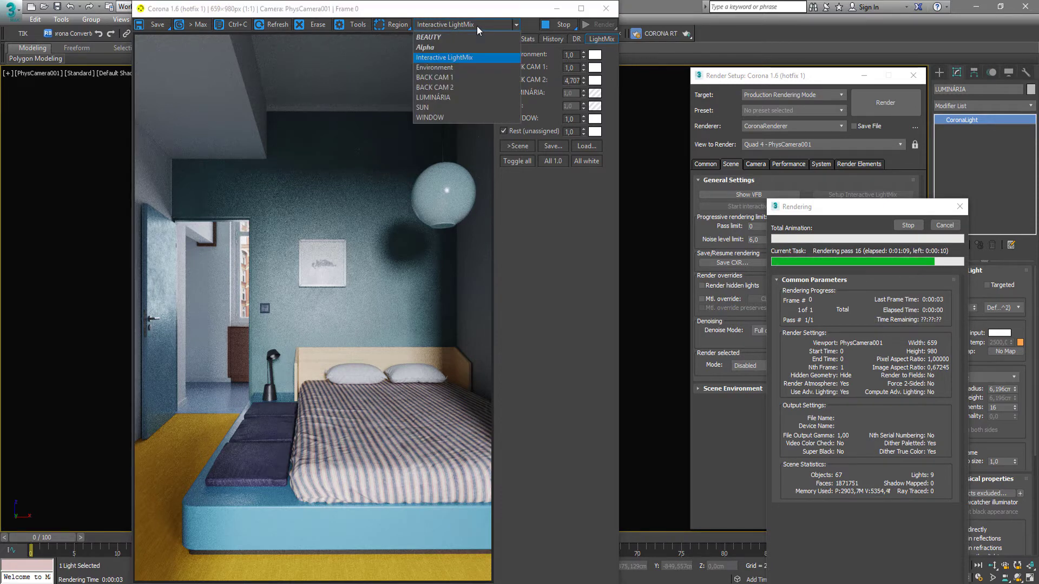
left_click(445, 38)
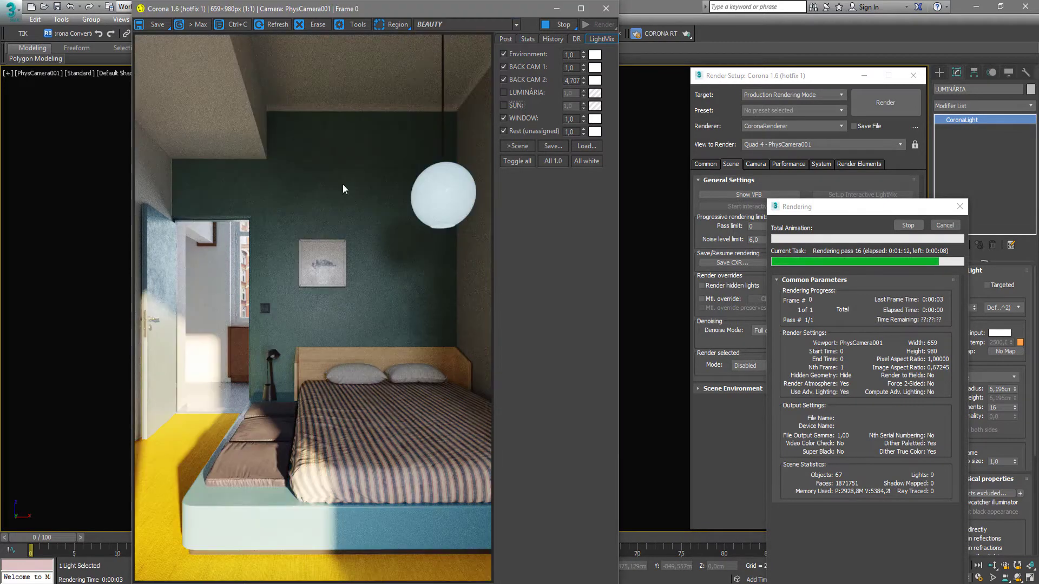
left_click(465, 24)
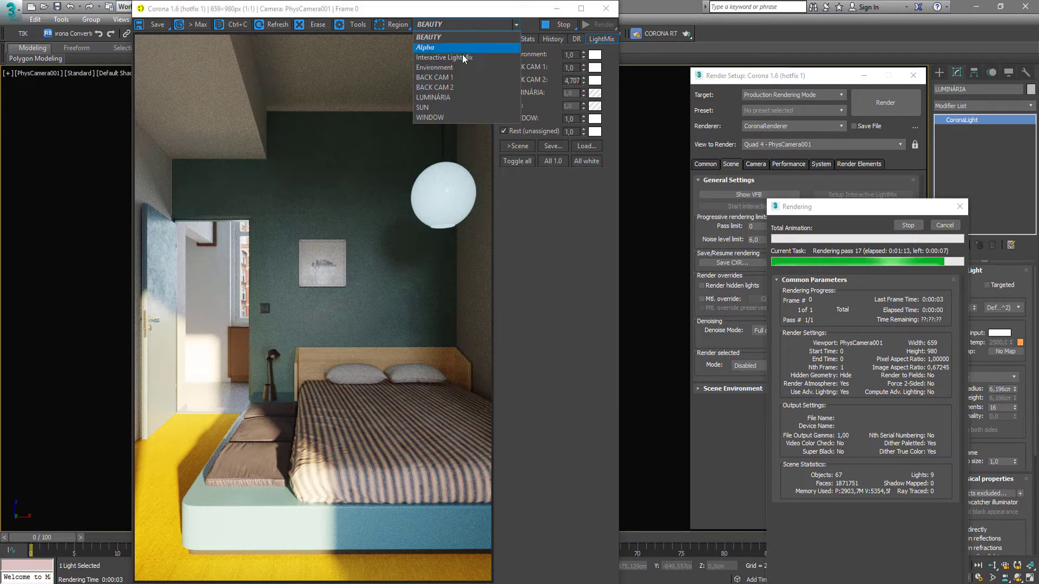
left_click(441, 57)
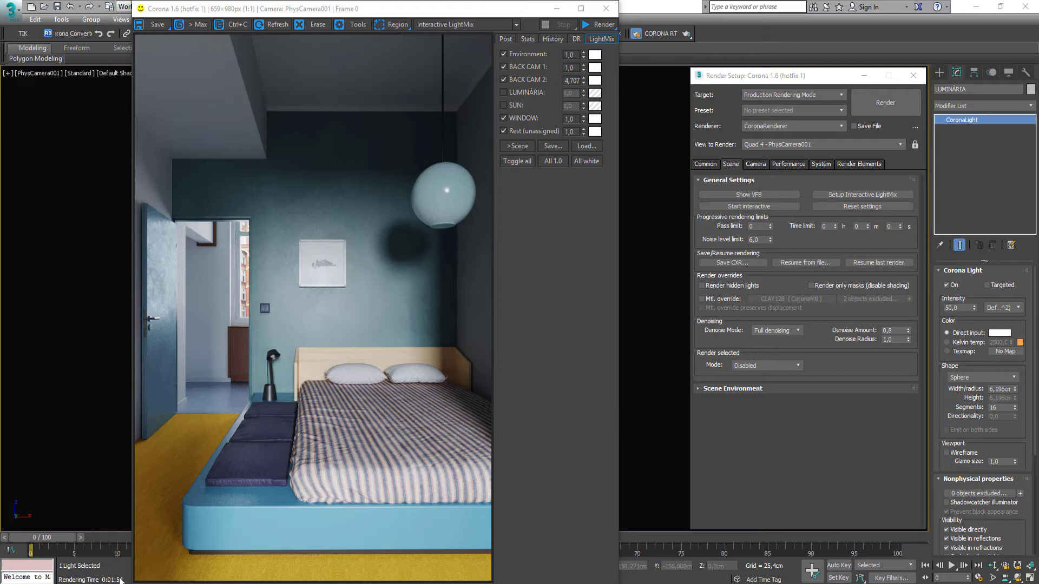
left_click(486, 26)
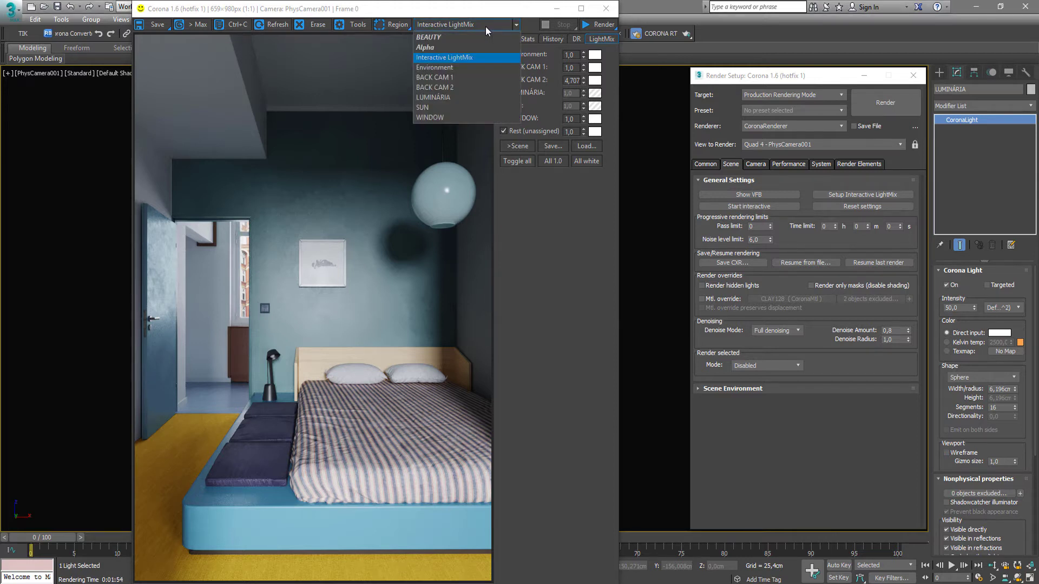
left_click(465, 39)
left_click(462, 27)
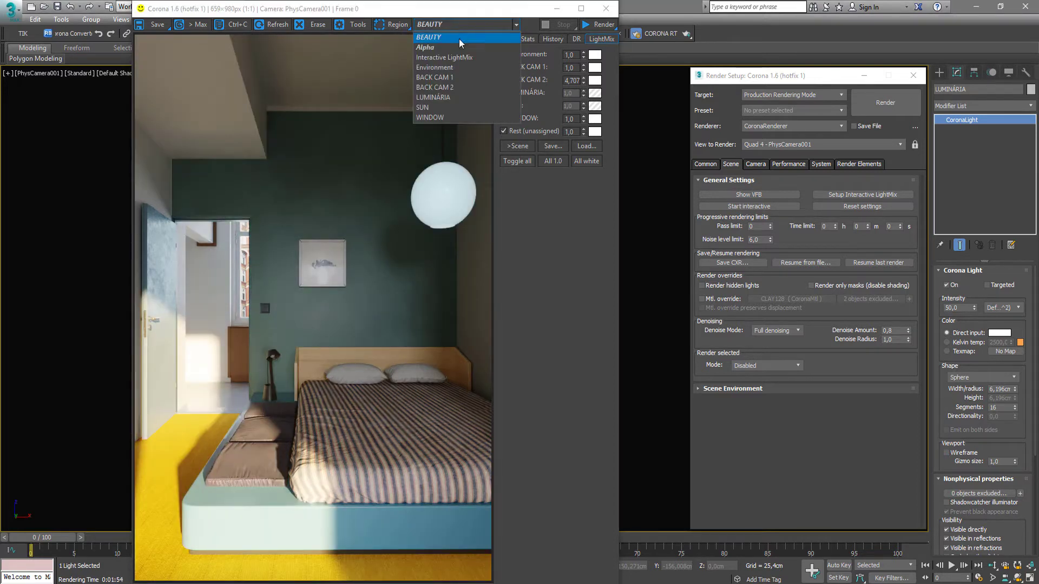
left_click(458, 56)
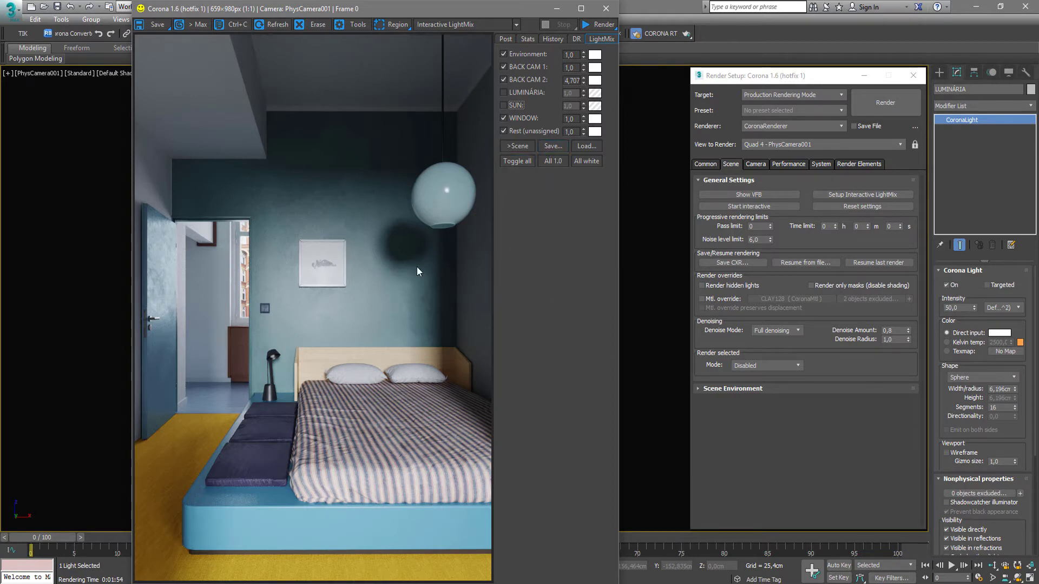
Step: Save the current light mix as a Corona settings file named winter in the CONFS folder
left_click(551, 146)
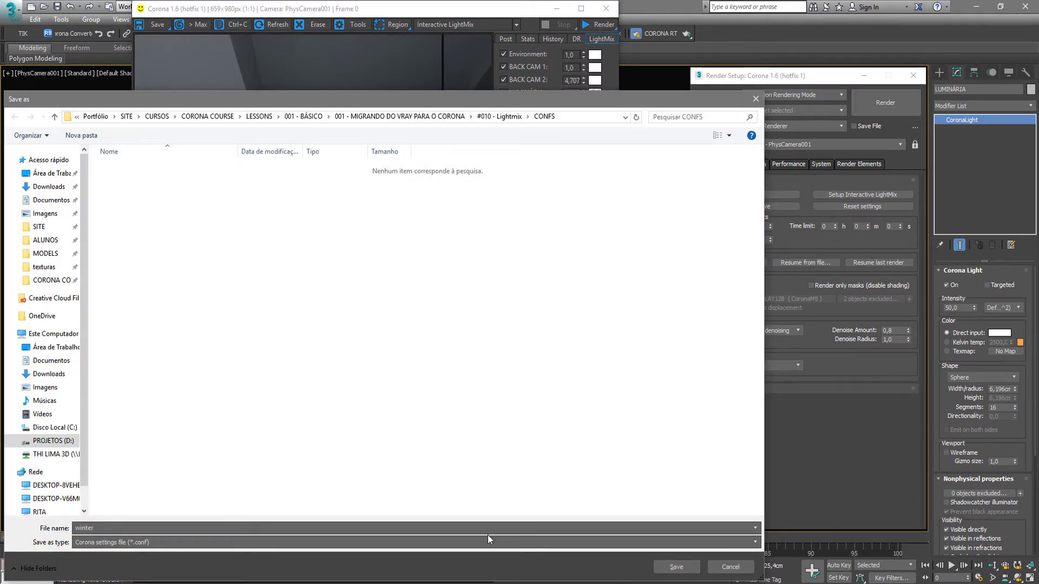
key("Return")
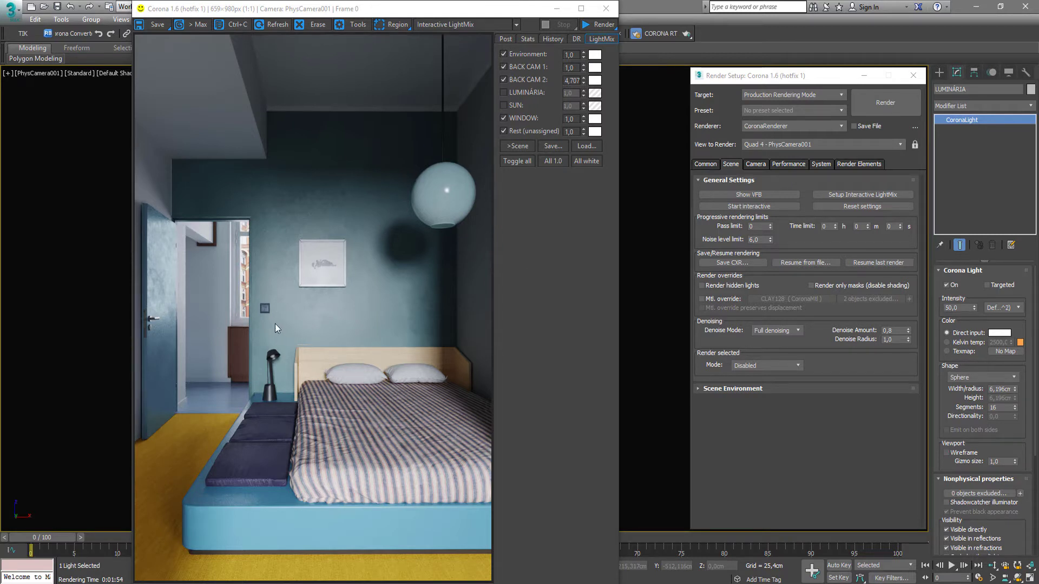
Step: Set the Environment layer's light color to blue 0055FF and copy that color to BACK CAM 1 and BACK CAM 2
left_click(597, 56)
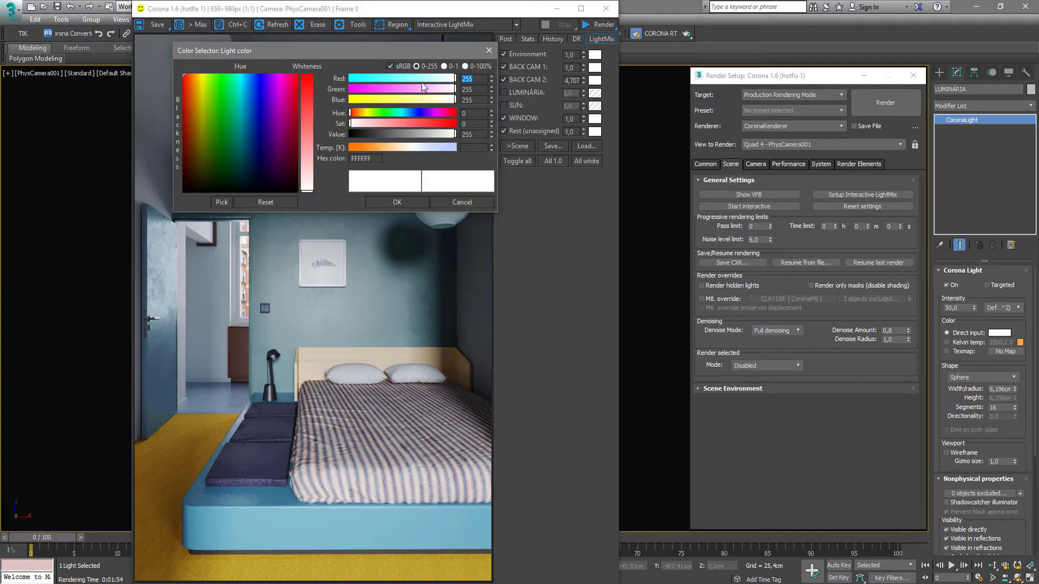
type("0")
mouse_move(405, 86)
left_mouse_down()
mouse_move(380, 90)
mouse_move(445, 128)
mouse_move(402, 111)
mouse_move(385, 88)
left_mouse_up()
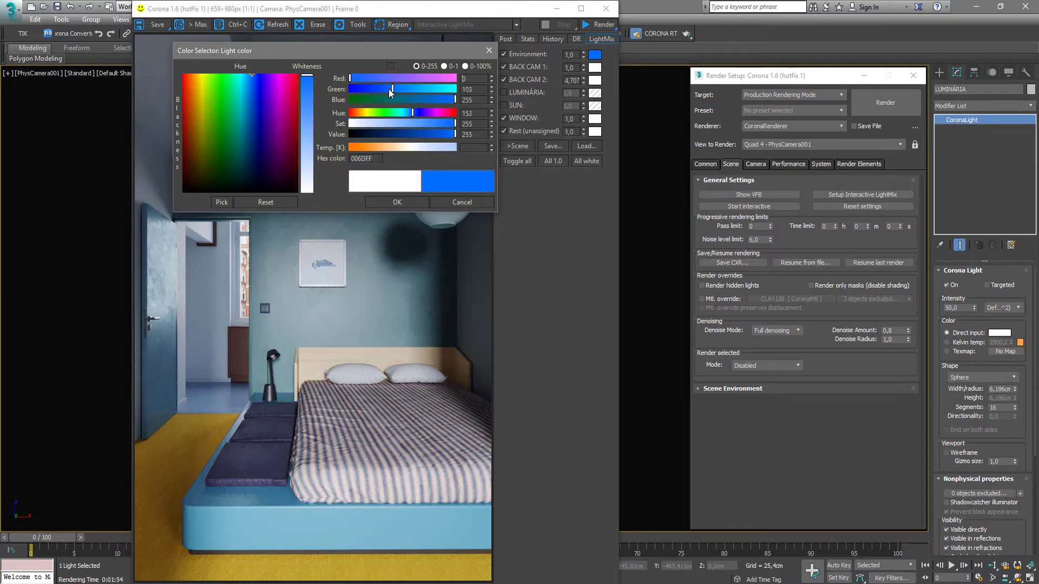
left_click(413, 202)
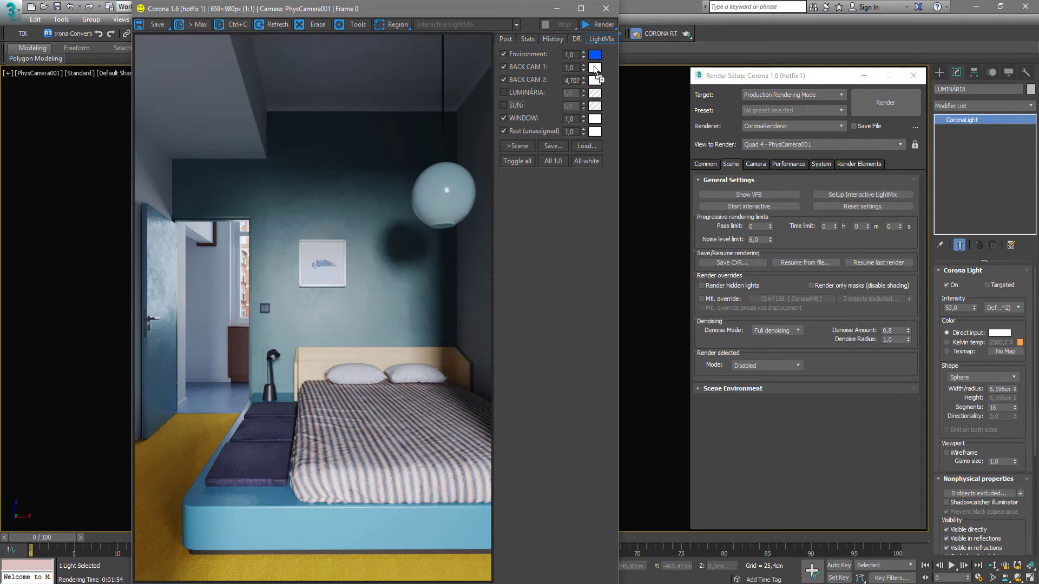
left_click_drag(595, 69, 595, 81)
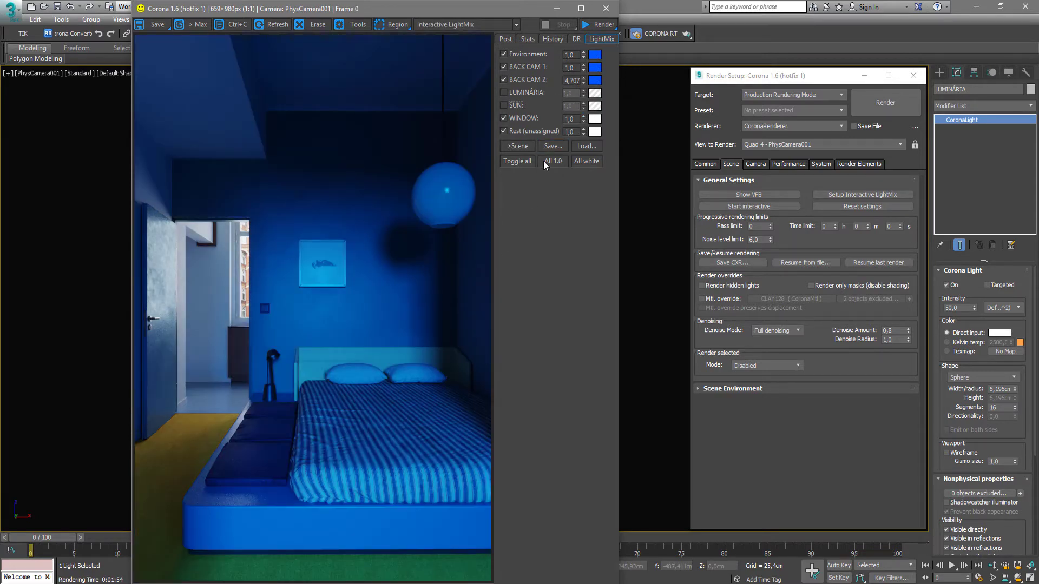
Step: Enable the LUMINÁRIA layer with intensity 2,316 and a warm orange color, FF8100, using a temperature of about 1813 K
left_click(504, 93)
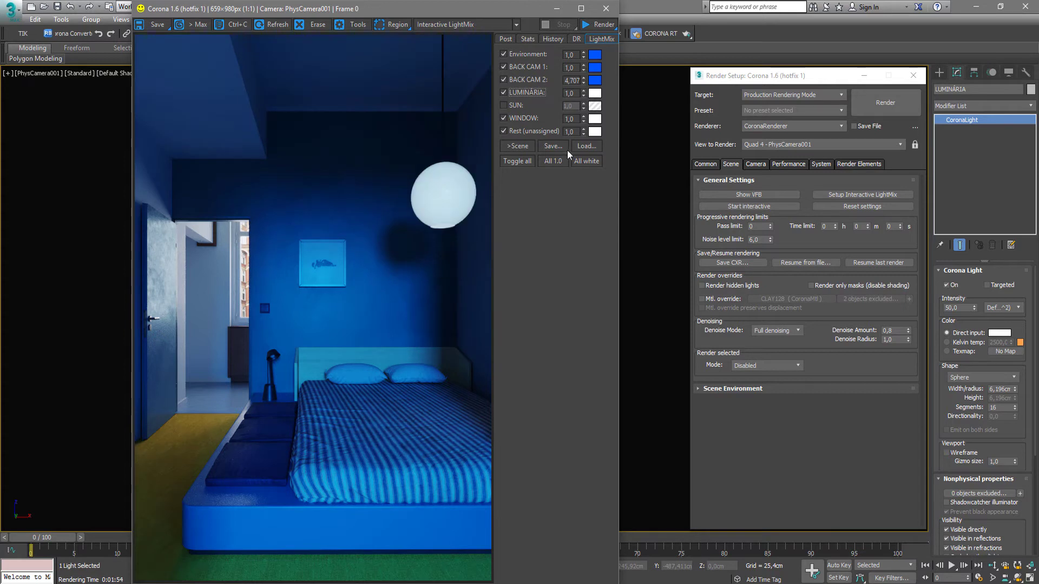
left_click_drag(583, 93, 555, 476)
left_click(594, 93)
left_click_drag(390, 147, 355, 148)
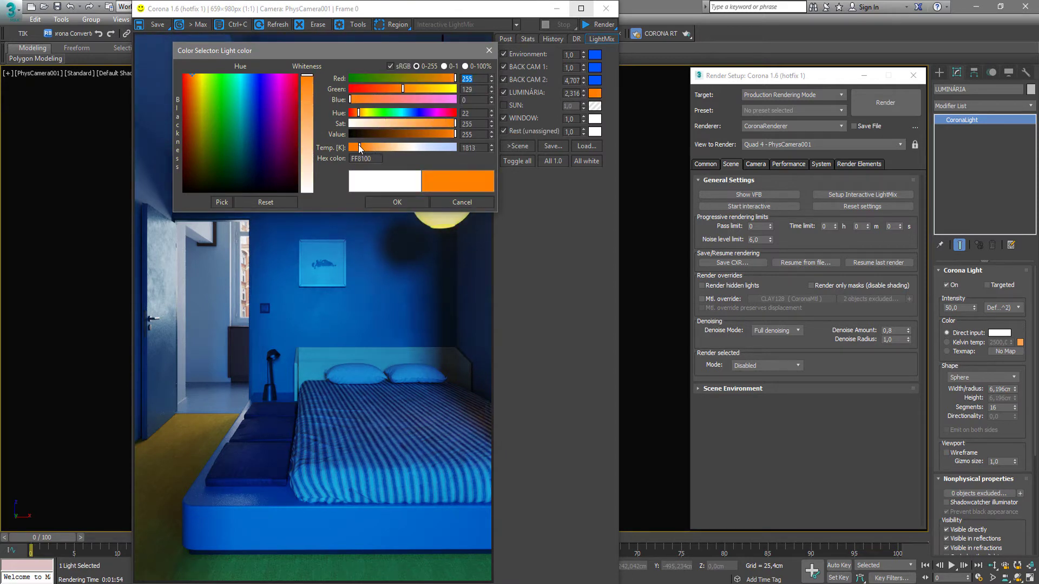
left_click(393, 203)
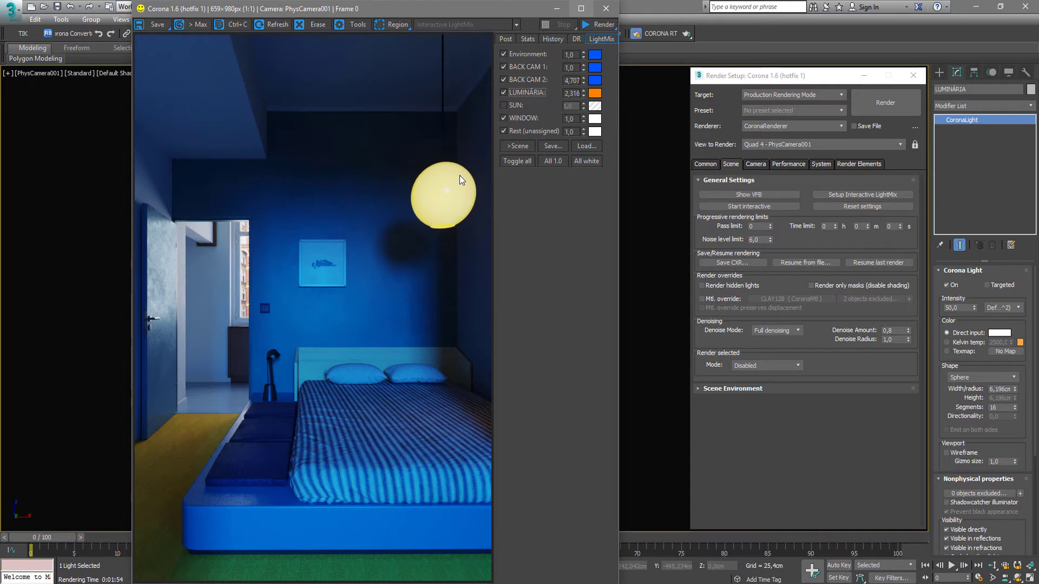
Step: Copy the LUMINÁRIA layer's orange color to the WINDOW layer and set the WINDOW intensity to 4,309
left_click_drag(594, 93, 594, 118)
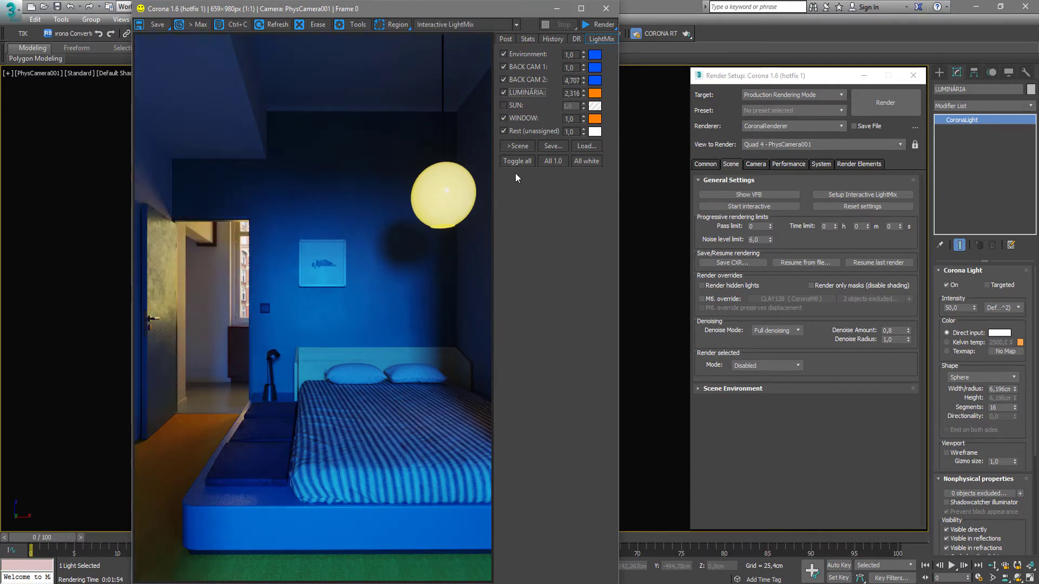
left_click_drag(583, 117, 583, 102)
left_click_drag(569, 562, 563, 275)
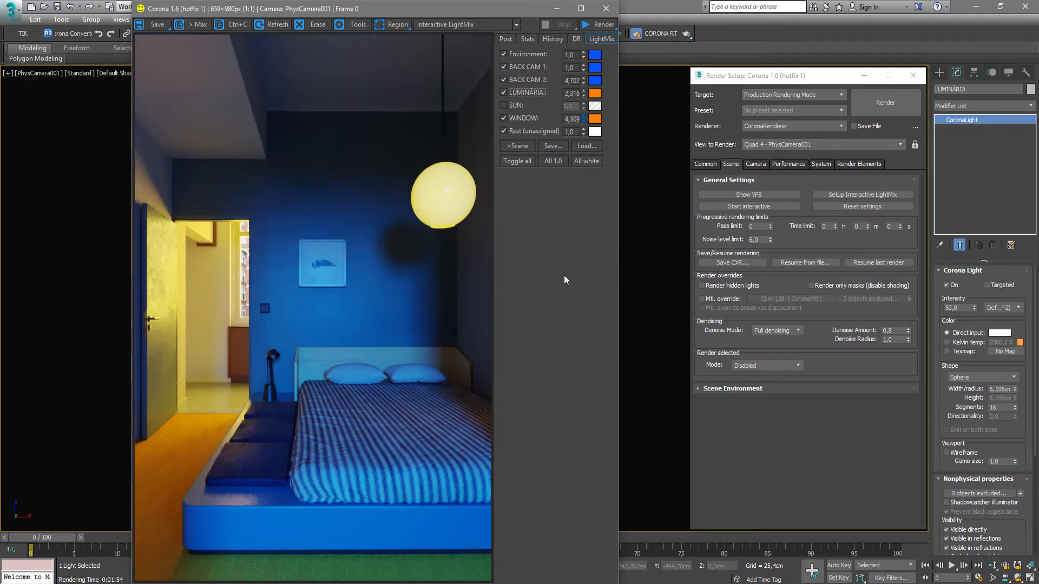
Step: Soften the WINDOW layer's color to a lighter, less saturated orange by adjusting its saturation and green values
left_click(595, 93)
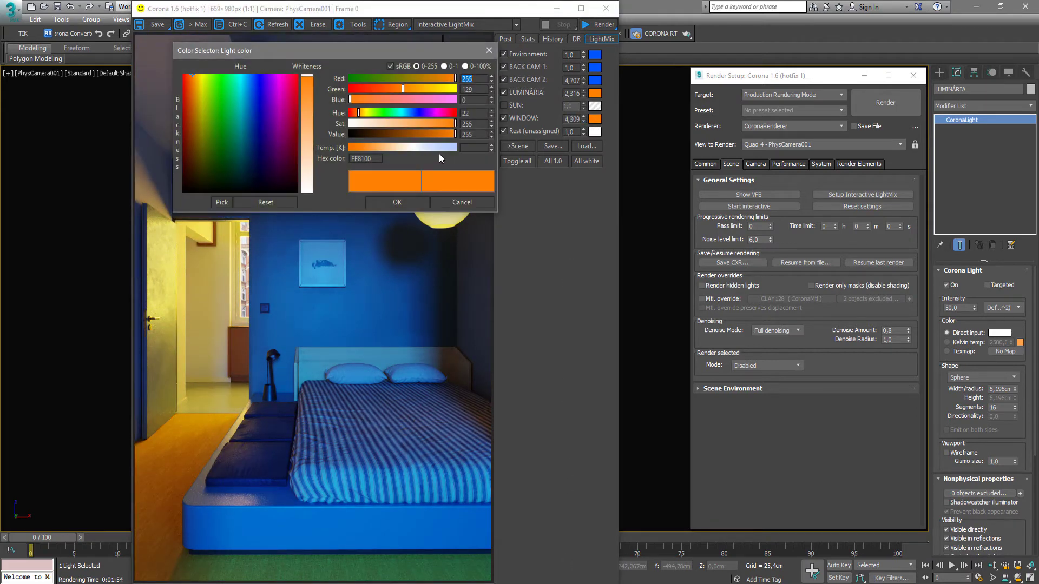
left_click(443, 123)
left_click(418, 89)
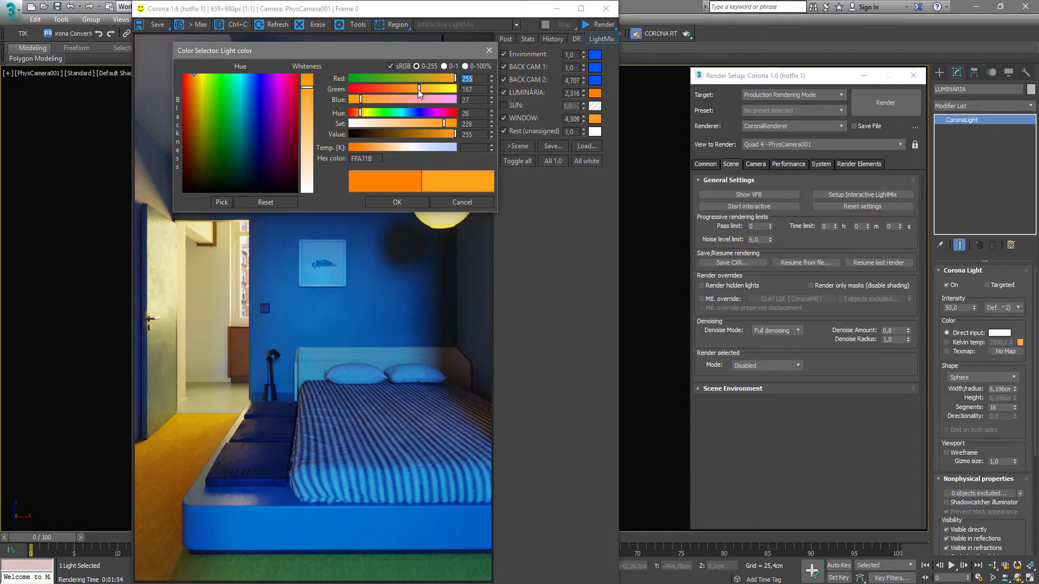
left_click_drag(417, 90, 413, 92)
left_click(415, 202)
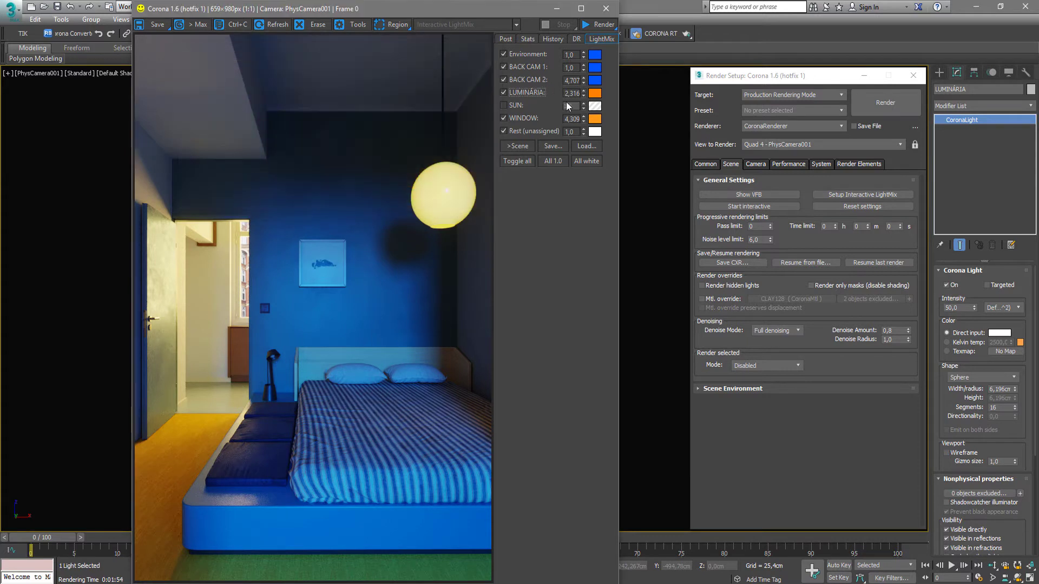
Step: Raise the WINDOW layer to 6,453 and give the Rest (unassigned) layer the blue light color at intensity 2,391
mouse_move(583, 120)
left_mouse_down()
mouse_move(581, 54)
mouse_move(601, 87)
mouse_move(595, 135)
left_mouse_up()
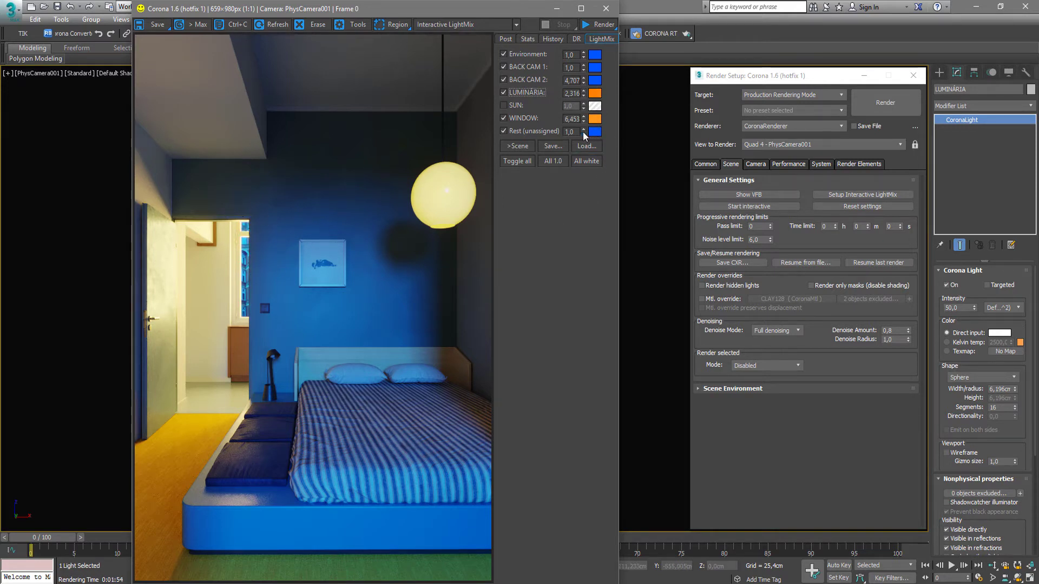
left_click_drag(583, 133, 549, 528)
left_click_drag(549, 583, 564, 211)
Step: Desaturate the Environment layer's blue light color to 3D7EFF
left_click(594, 55)
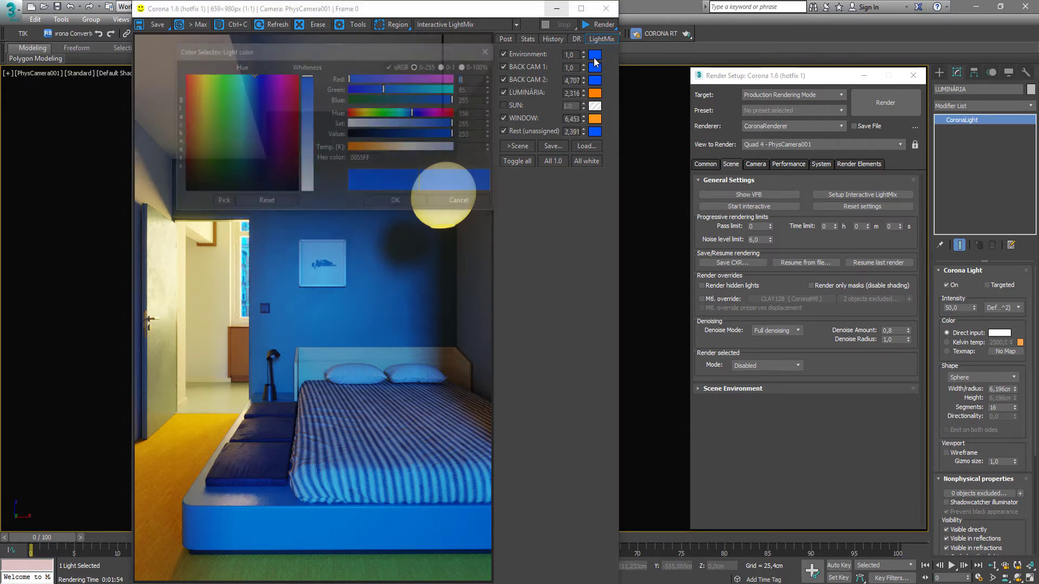
left_click_drag(444, 124, 430, 126)
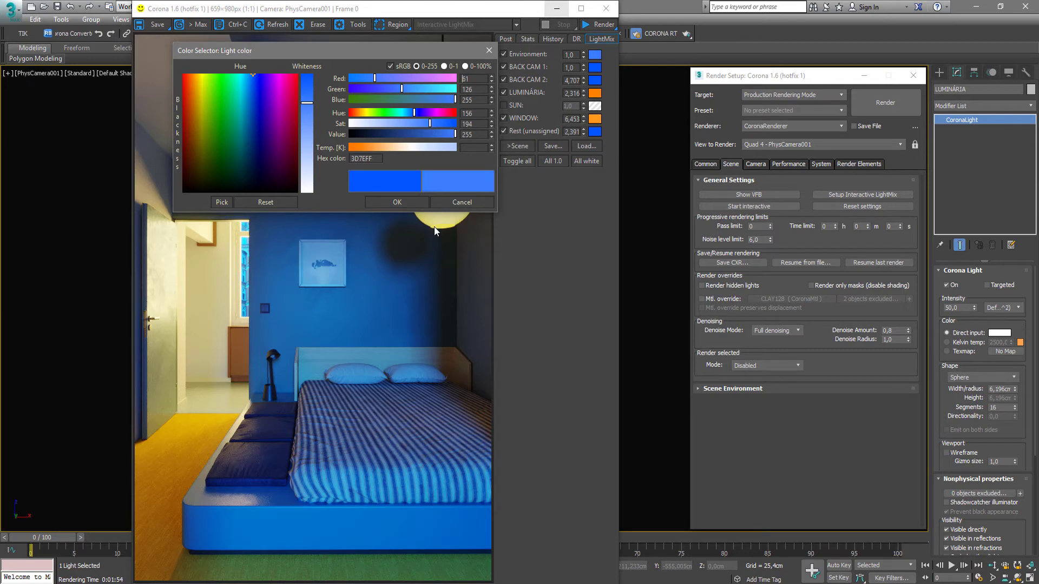
left_click(373, 202)
Step: Lower the blue camera-side lights, setting BACK CAM 1 to 0,330 and BACK CAM 2 to 1,577
left_click_drag(582, 67, 573, 465)
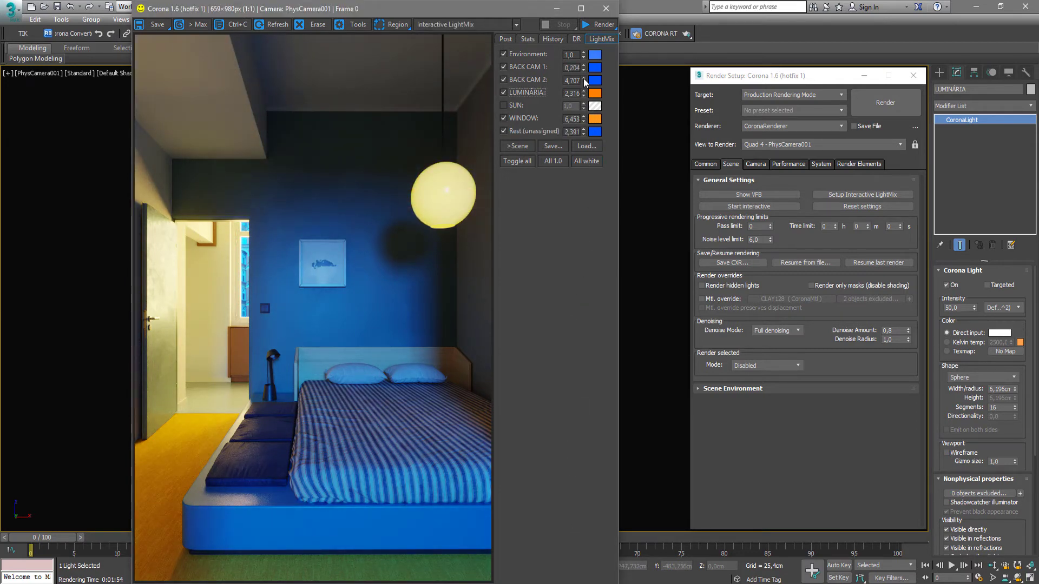
left_click_drag(584, 82, 566, 387)
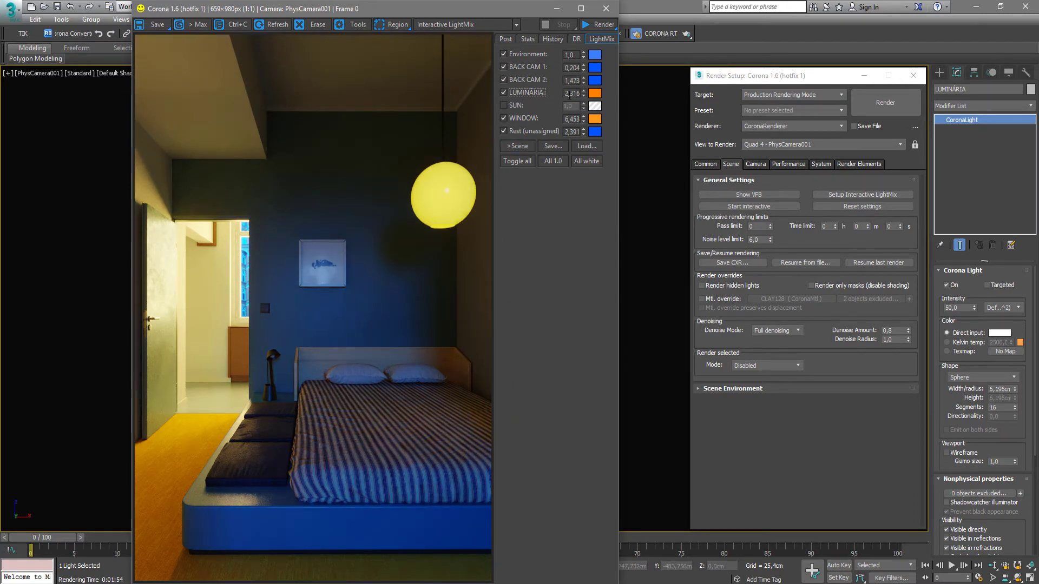
left_click_drag(583, 69, 583, 34)
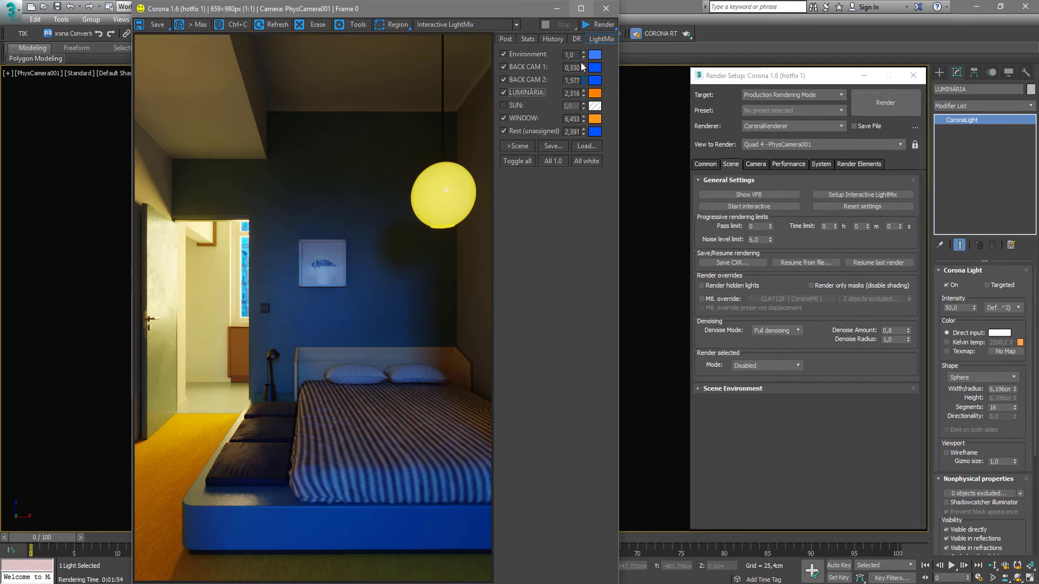
Step: Raise the LUMINÁRIA layer to 6,704 and save the light mix configuration as night in the CONFS folder
left_click_drag(583, 81, 563, 371)
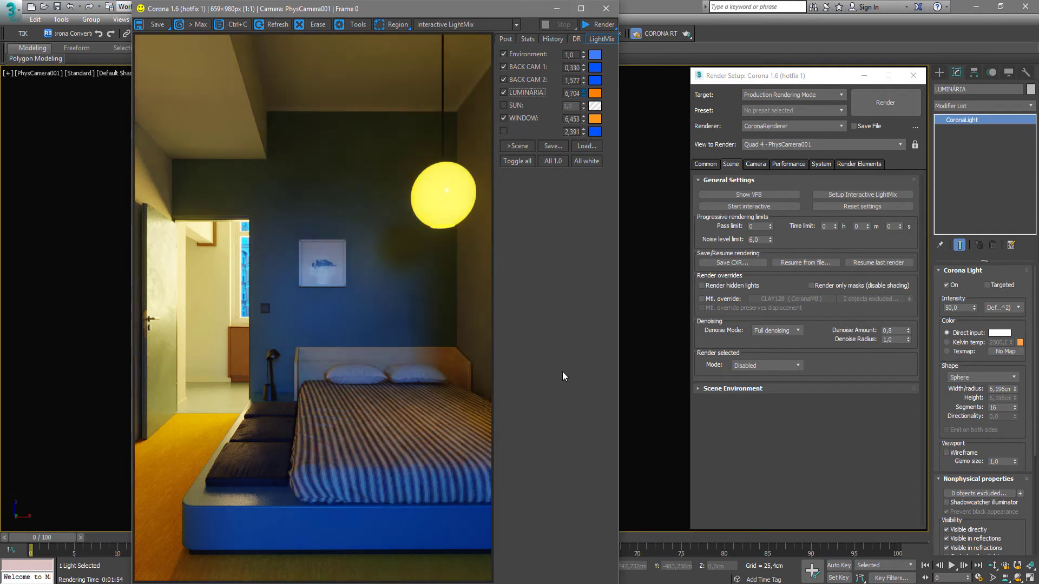
left_click(559, 148)
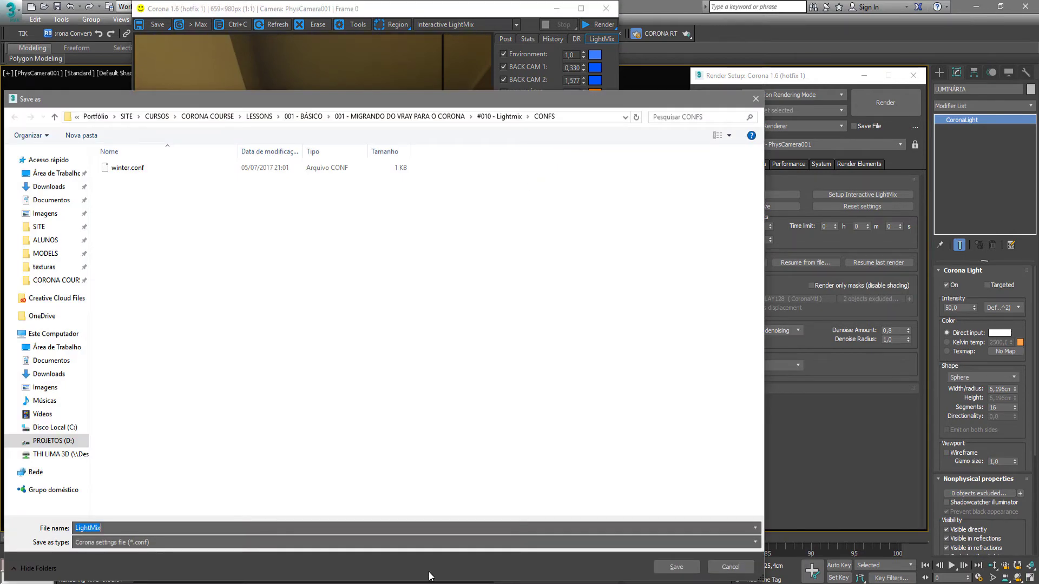
type("nigh")
key("Return")
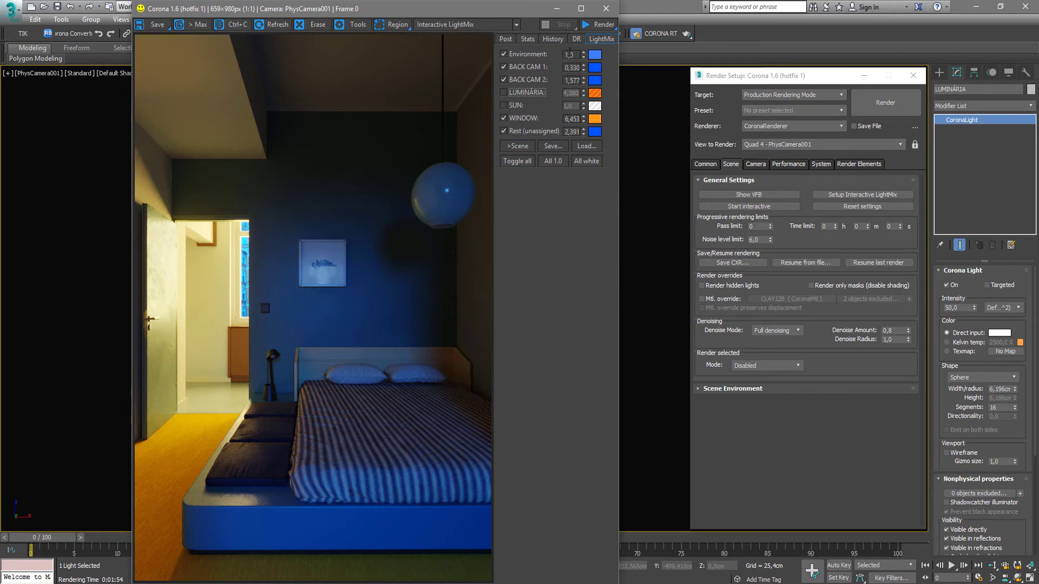
Step: Move the frame buffer window aside and load the winter.conf light mix configuration
left_click_drag(520, 9, 288, 25)
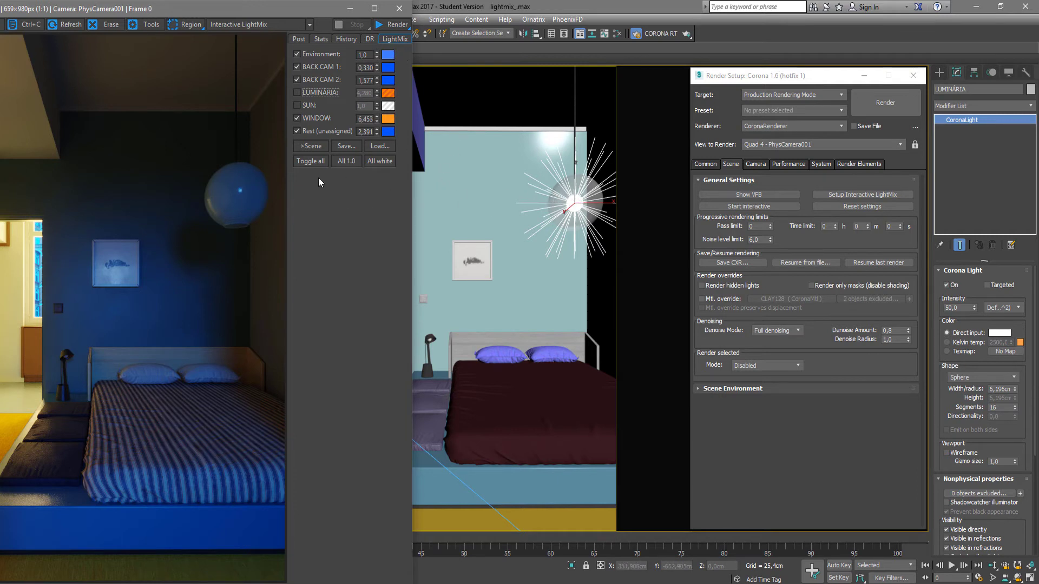
left_click_drag(303, 11, 402, 11)
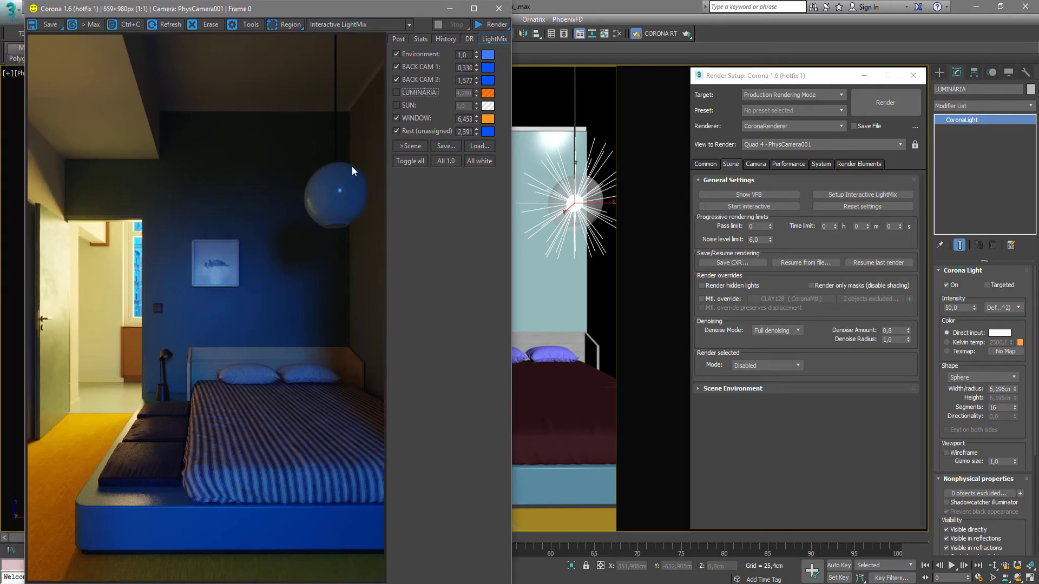
left_click(489, 147)
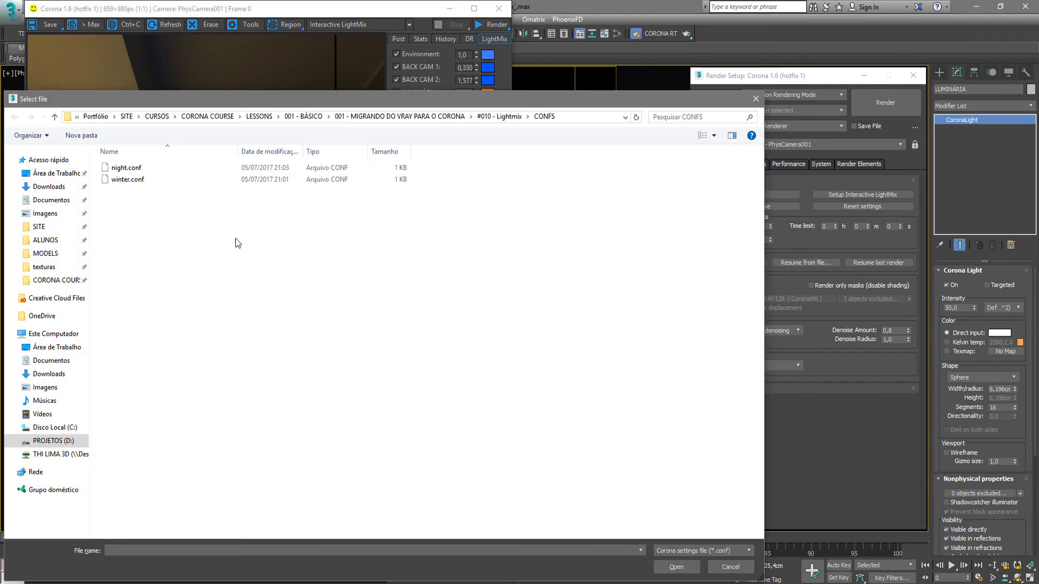
left_click(146, 181)
double_click(146, 180)
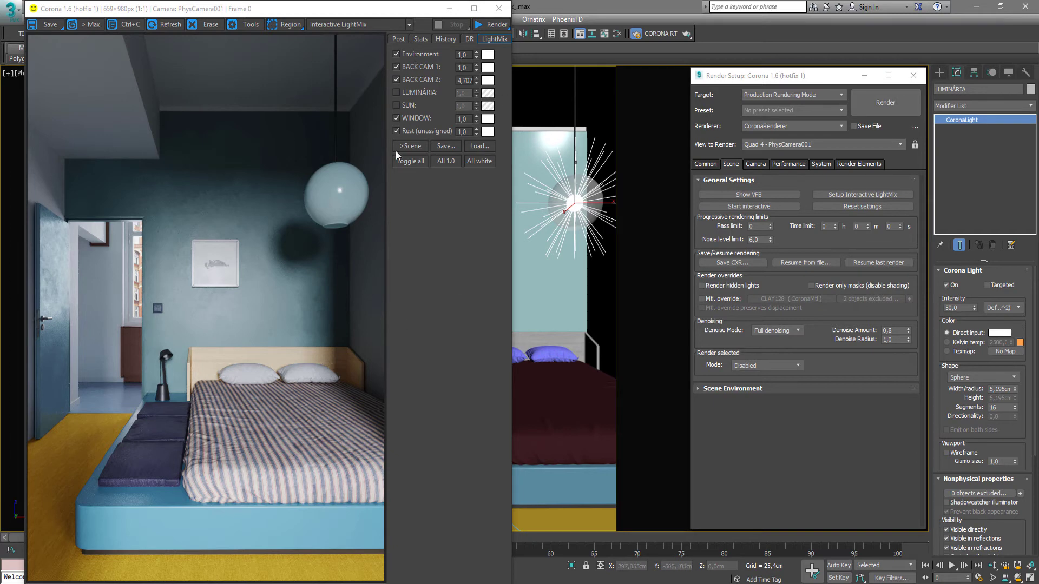
Step: Compare the BEAUTY pass with the Interactive LightMix pass in the frame buffer
left_click(364, 24)
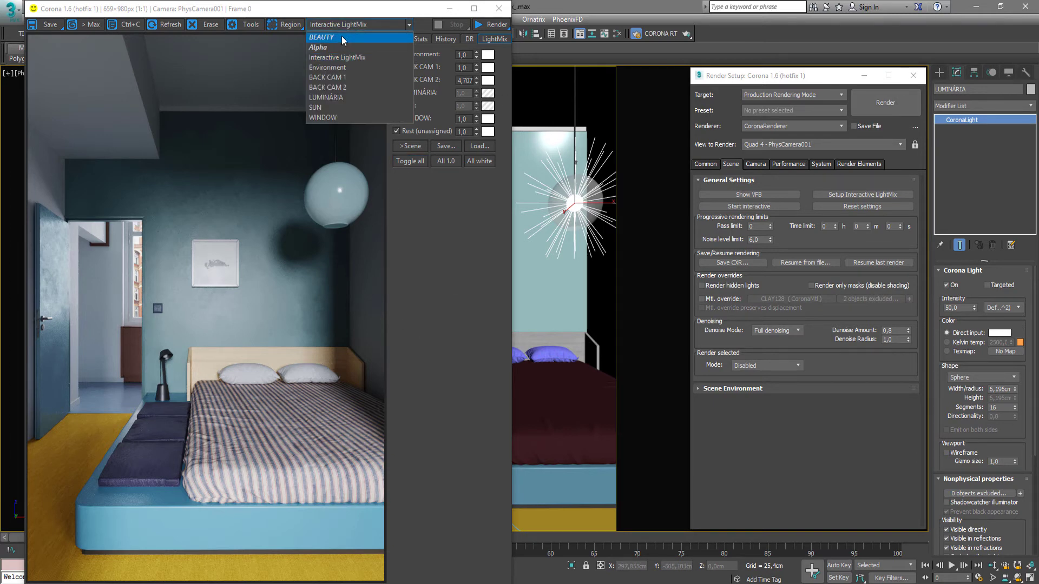
left_click(338, 37)
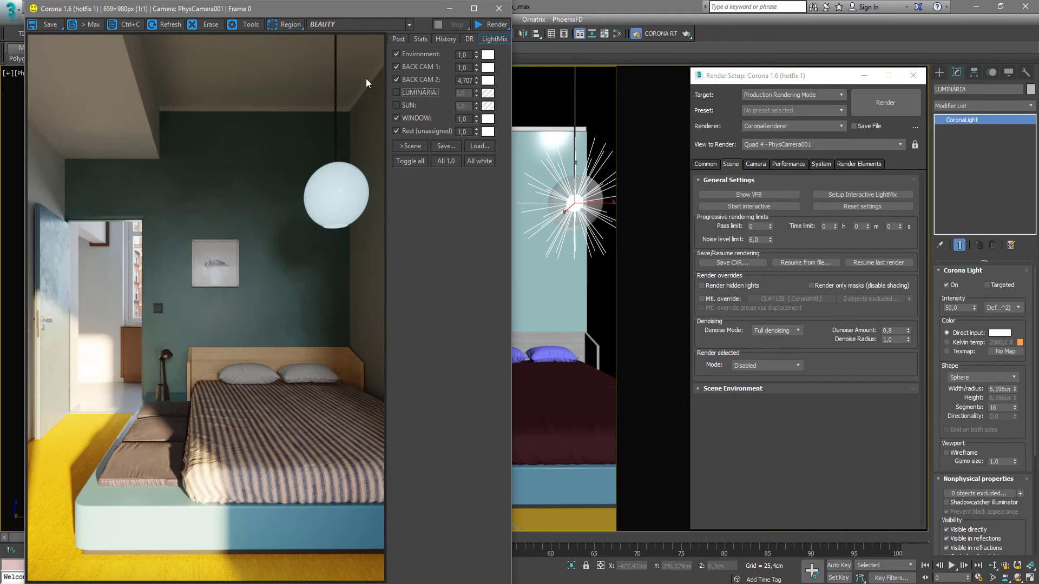
left_click(374, 21)
left_click(359, 59)
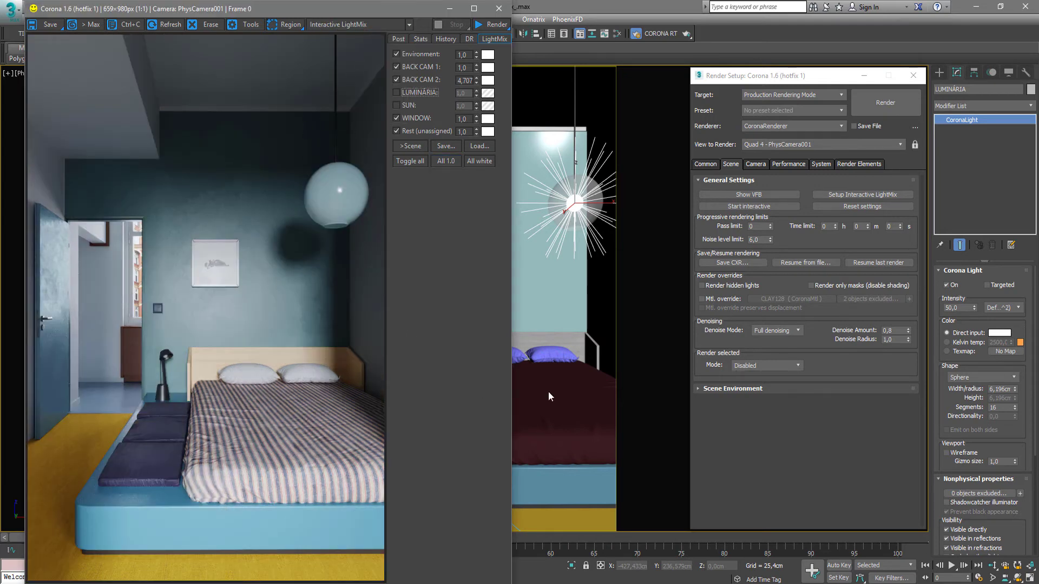
Step: Save the render with all its light layers as a Corona EXR file named Render in the CONFS folder
left_click(843, 446)
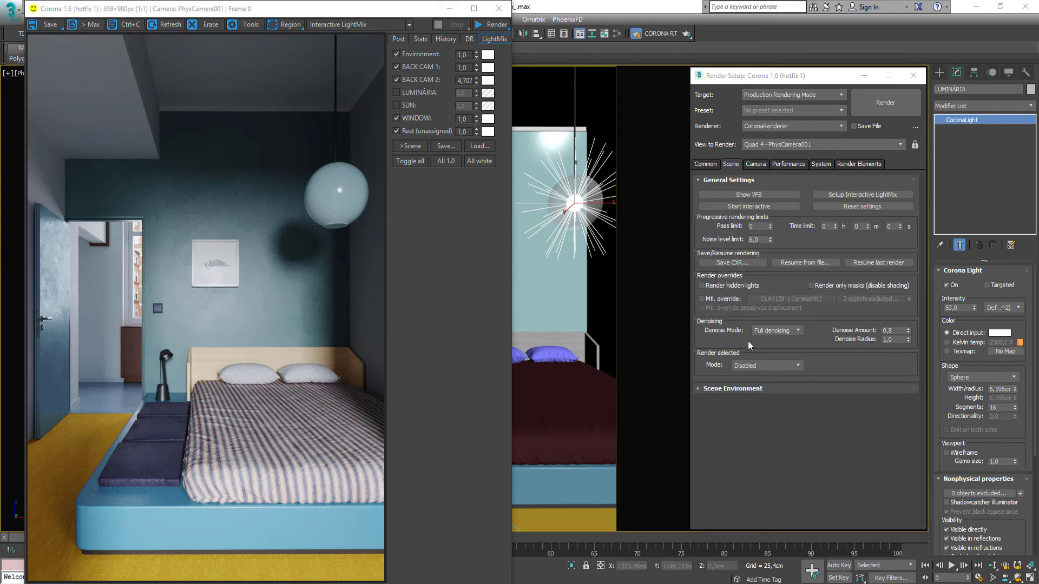
left_click(742, 263)
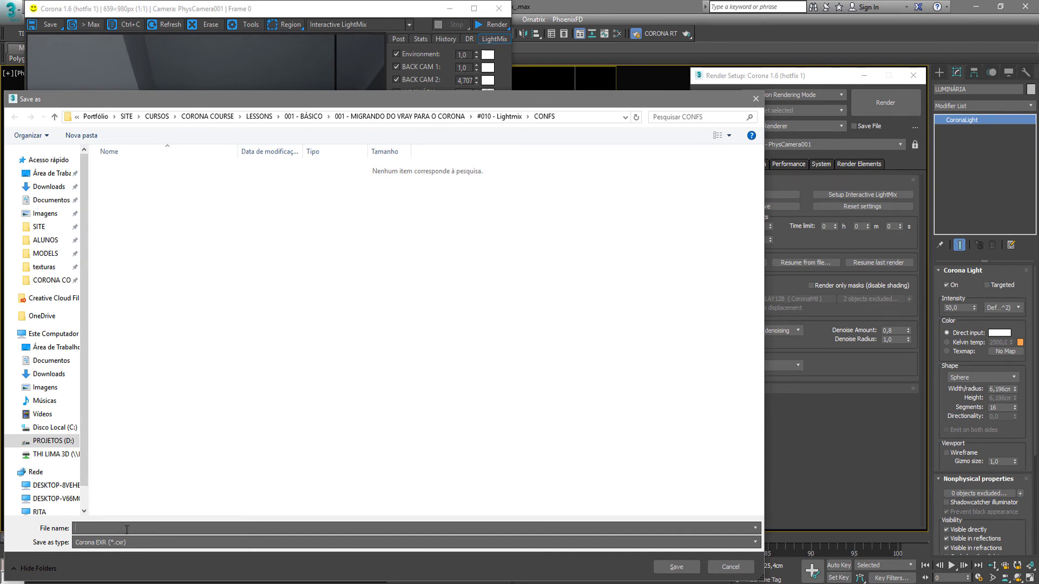
type("Render")
key("Return")
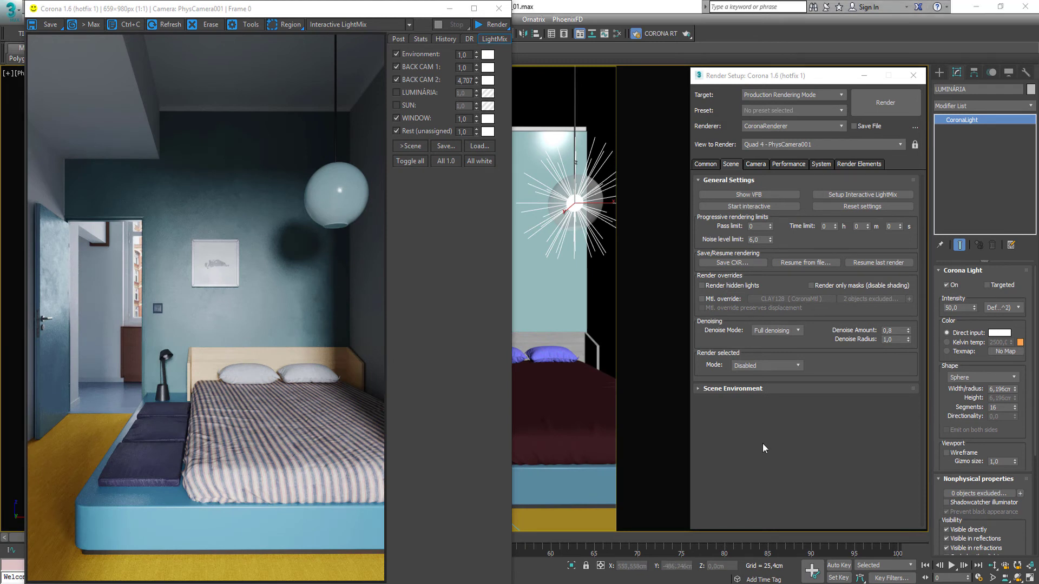
Step: Switch to the CONFS folder in File Explorer and open the Render CXR file in a maximized Corona Image Editor
left_click(1025, 7)
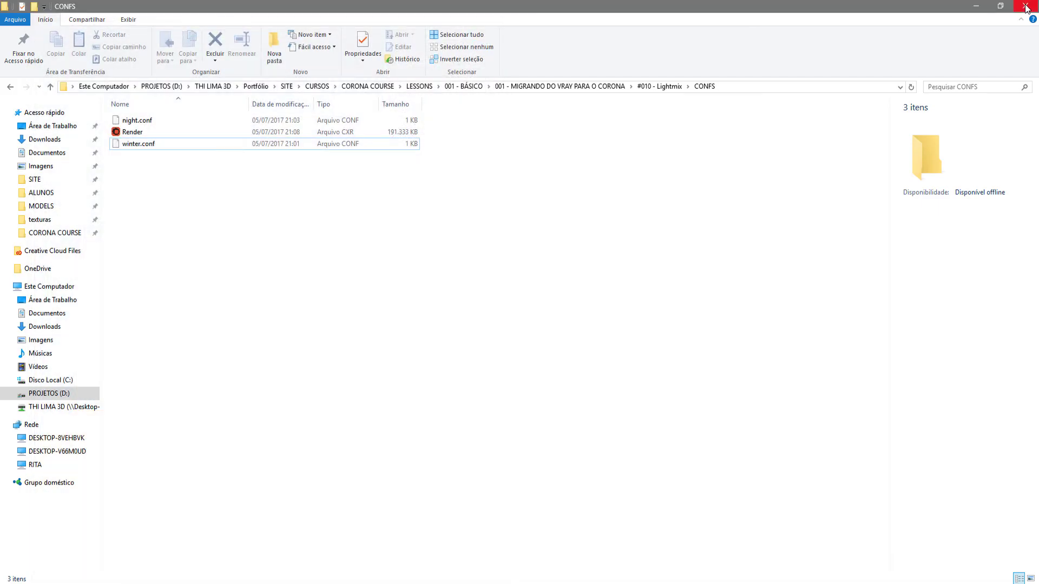
left_click(136, 133)
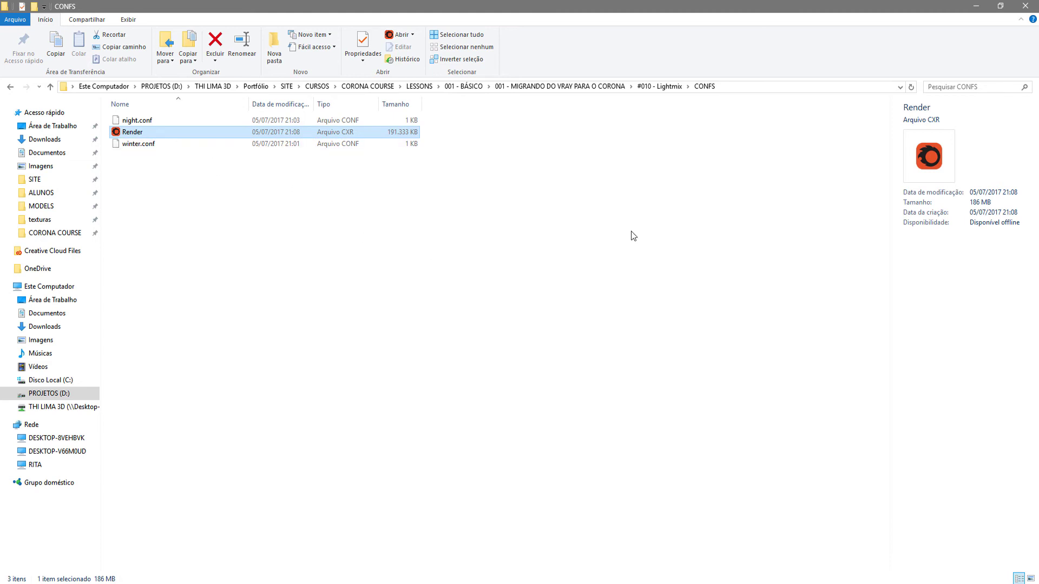
key("Return")
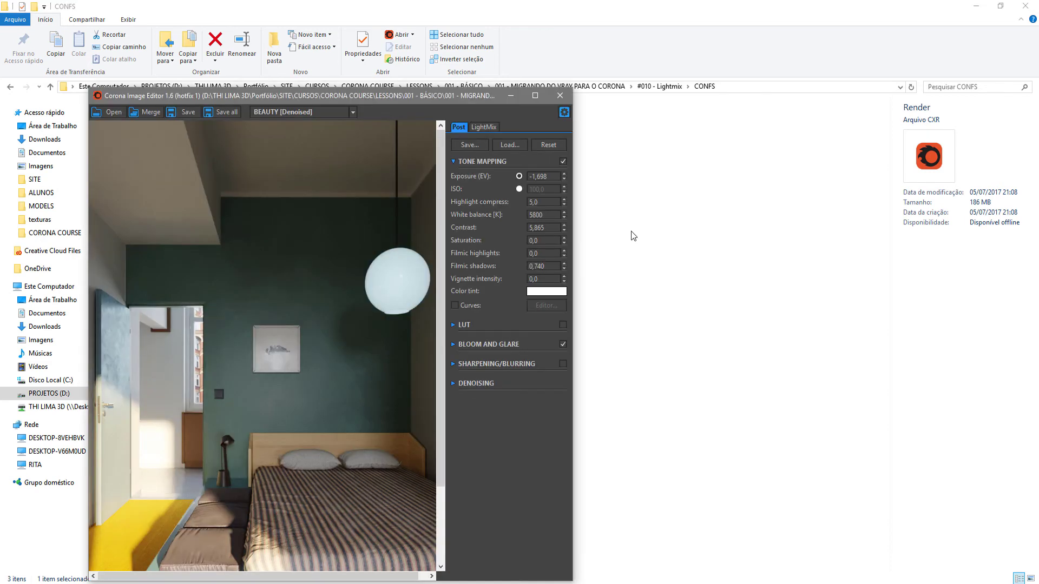
left_click(533, 95)
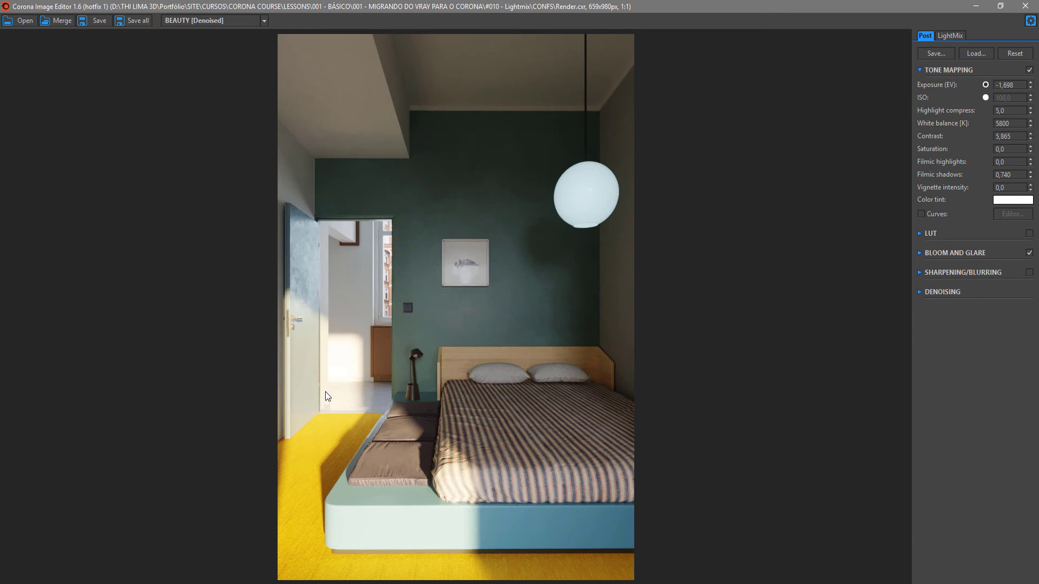
Step: Expand the denoising settings of the opened render and set the denoise amount to 0,942
left_click(949, 36)
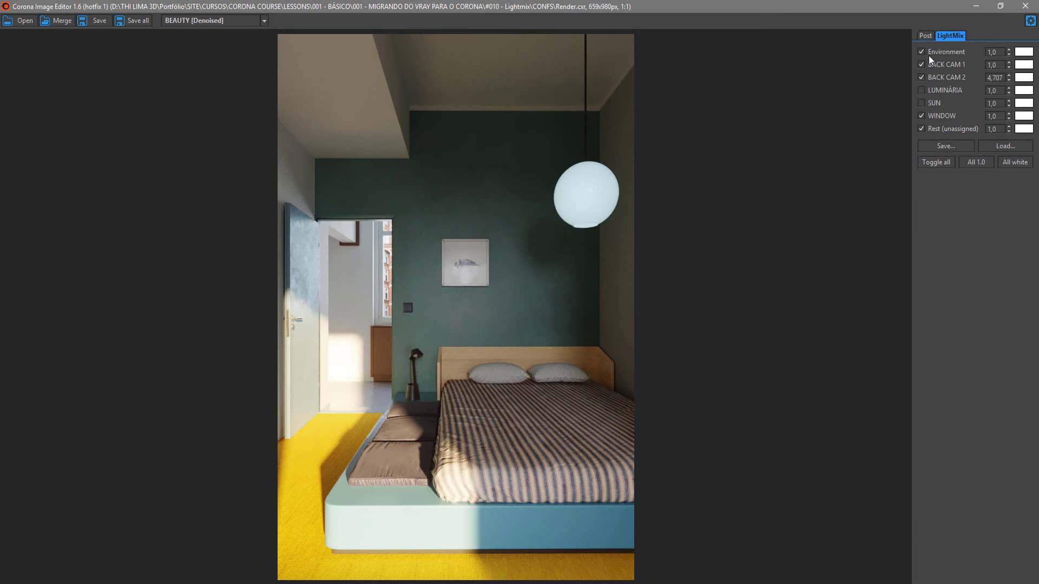
left_click(925, 36)
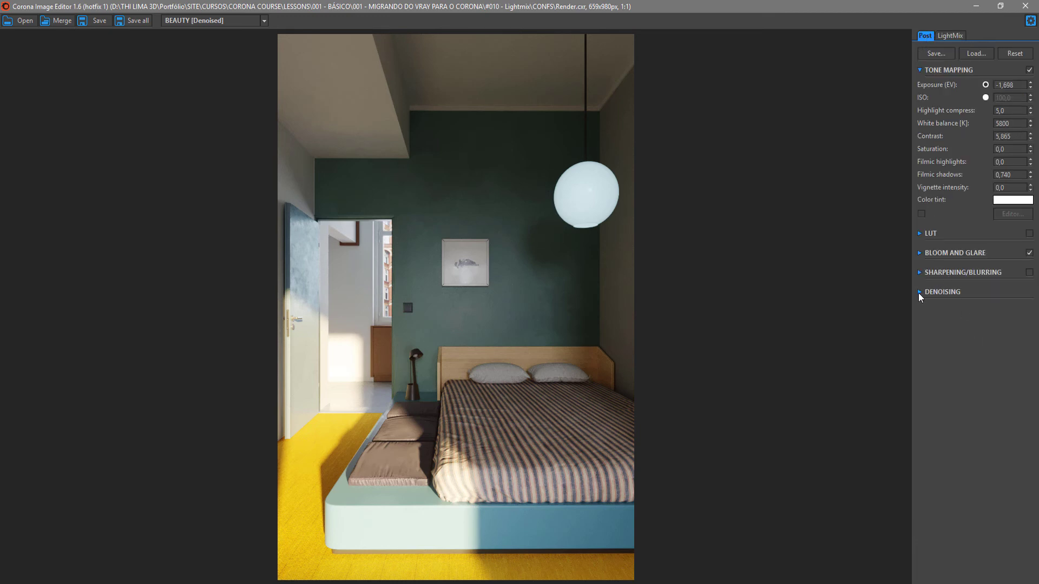
left_click(919, 293)
left_click_drag(1030, 328, 1008, 254)
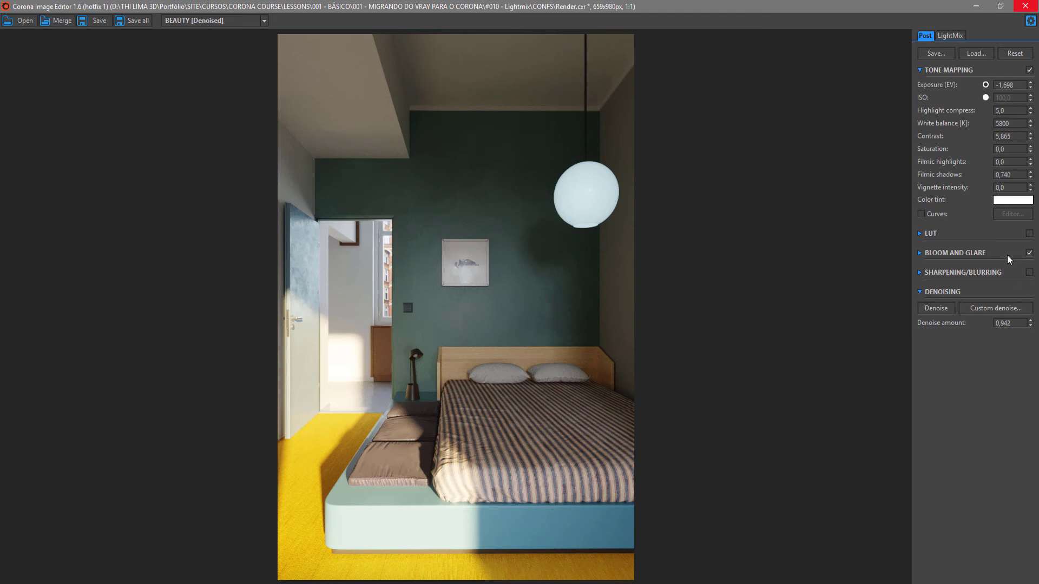
Step: Bring up the light layer settings and display the LightMix Interactive pass
left_click(952, 35)
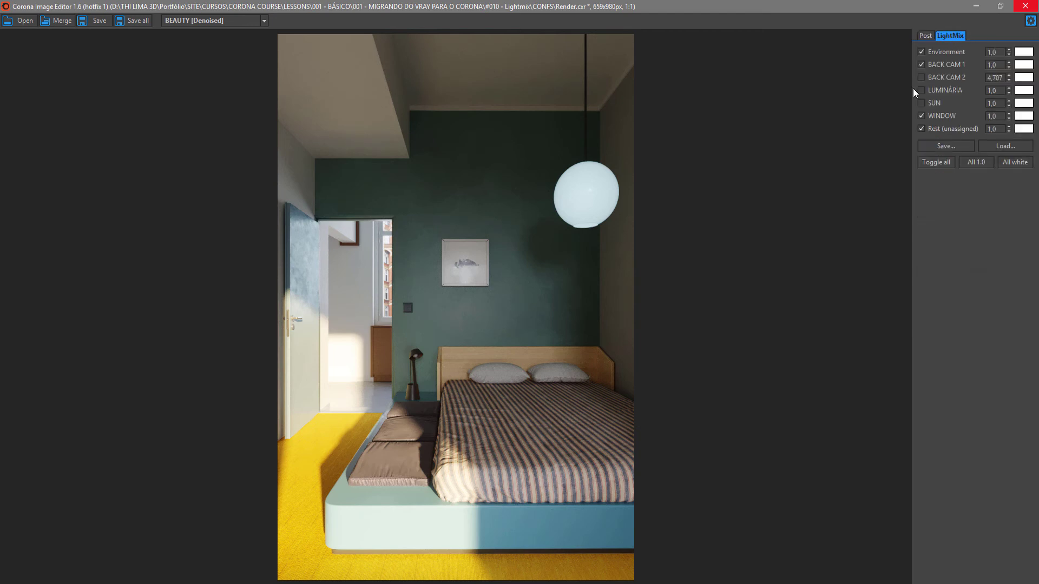
left_click(226, 20)
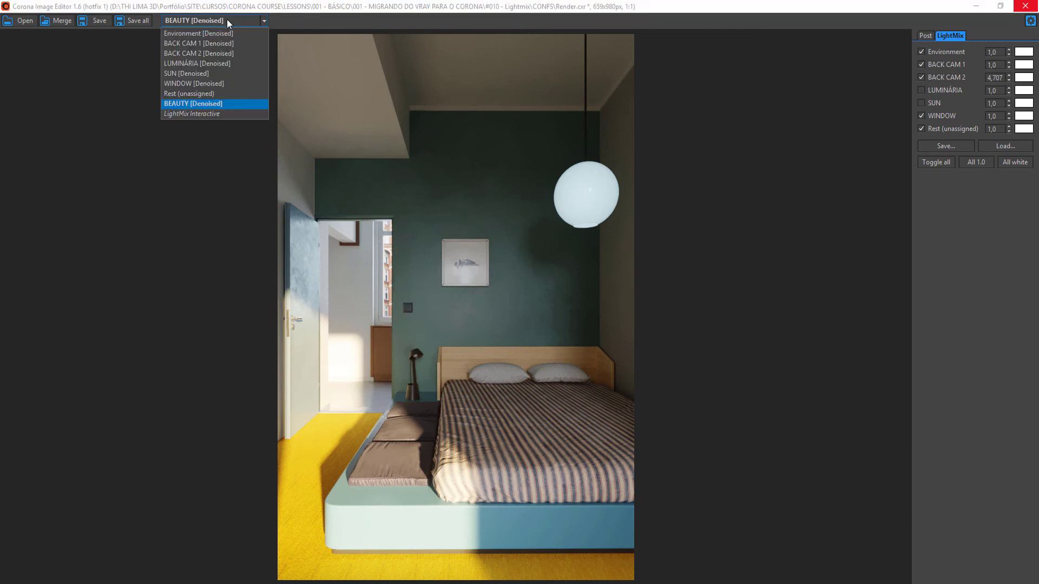
left_click(209, 114)
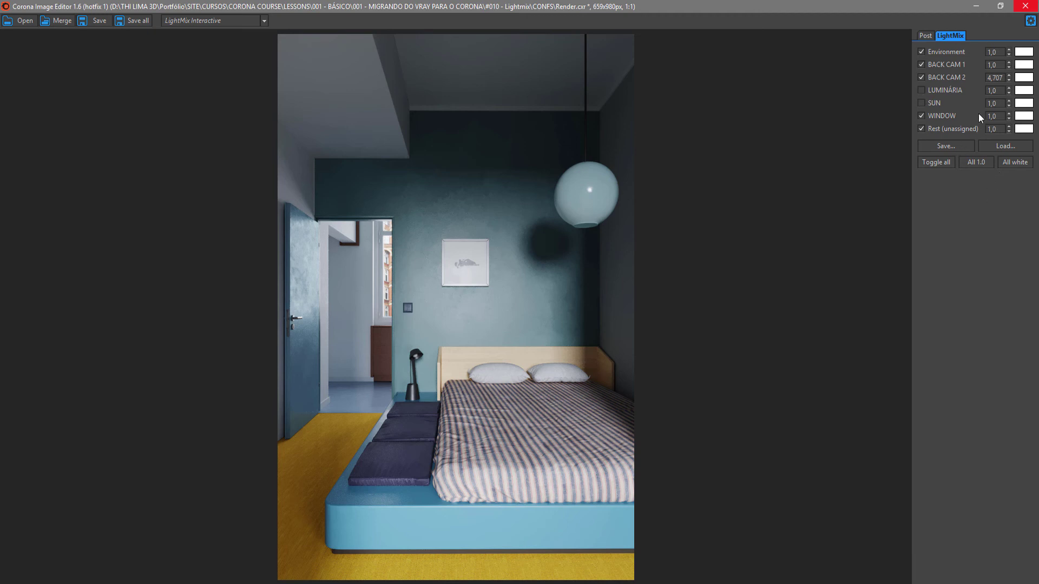
Step: Enable the LUMINÁRIA layer and give it a warm orange light color at a temperature of 2058 K (FF9124)
left_click(920, 90)
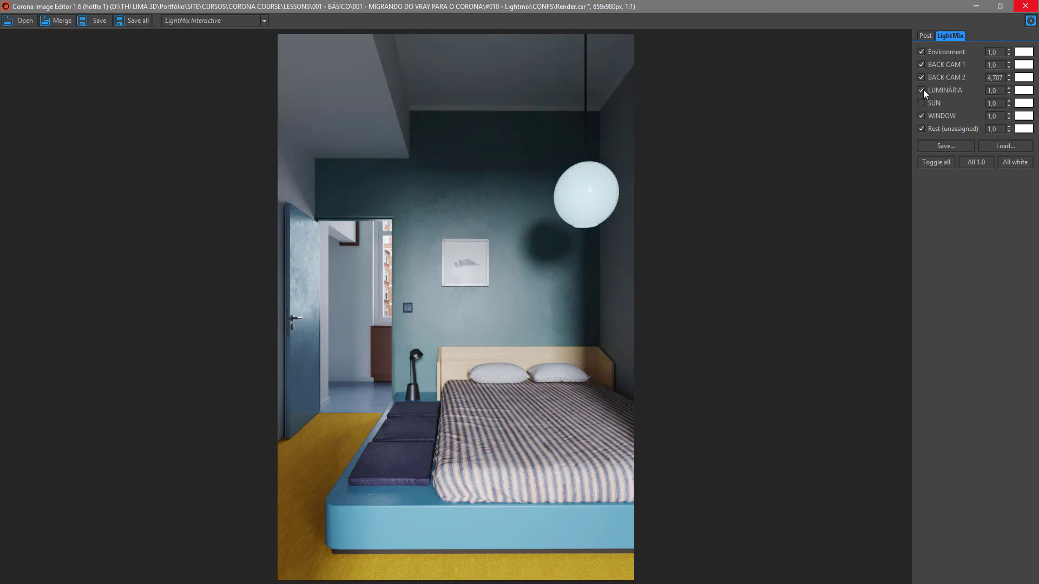
left_click(1024, 91)
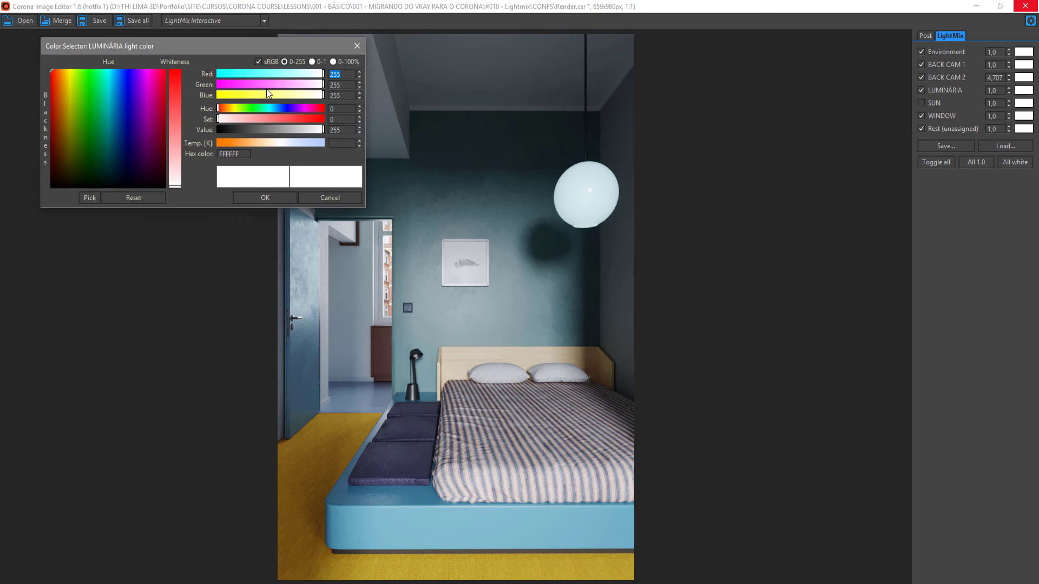
left_click_drag(266, 95, 191, 96)
left_click(280, 108)
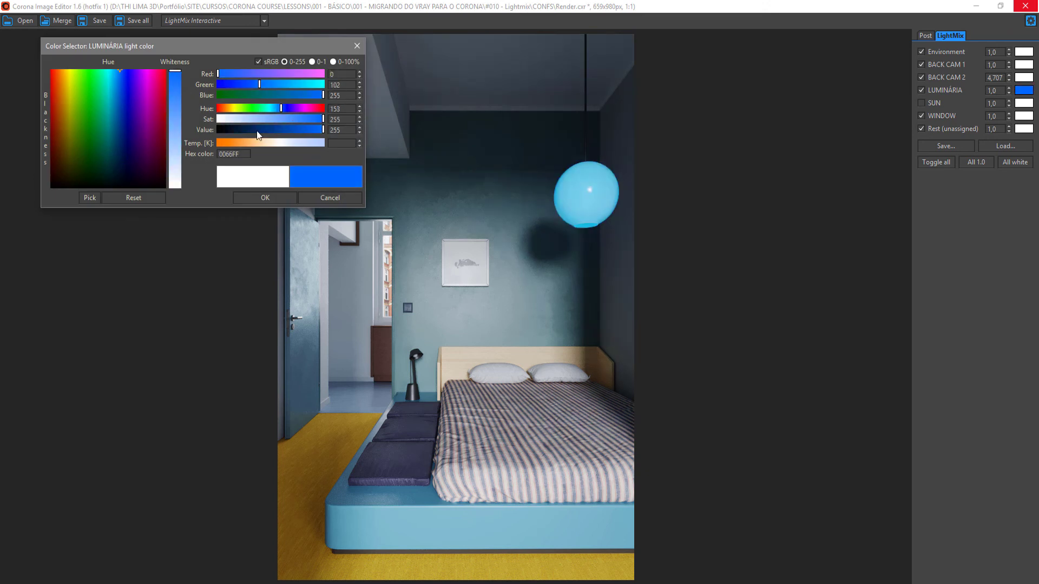
mouse_move(233, 142)
left_mouse_down()
mouse_move(244, 141)
mouse_move(235, 143)
left_mouse_up()
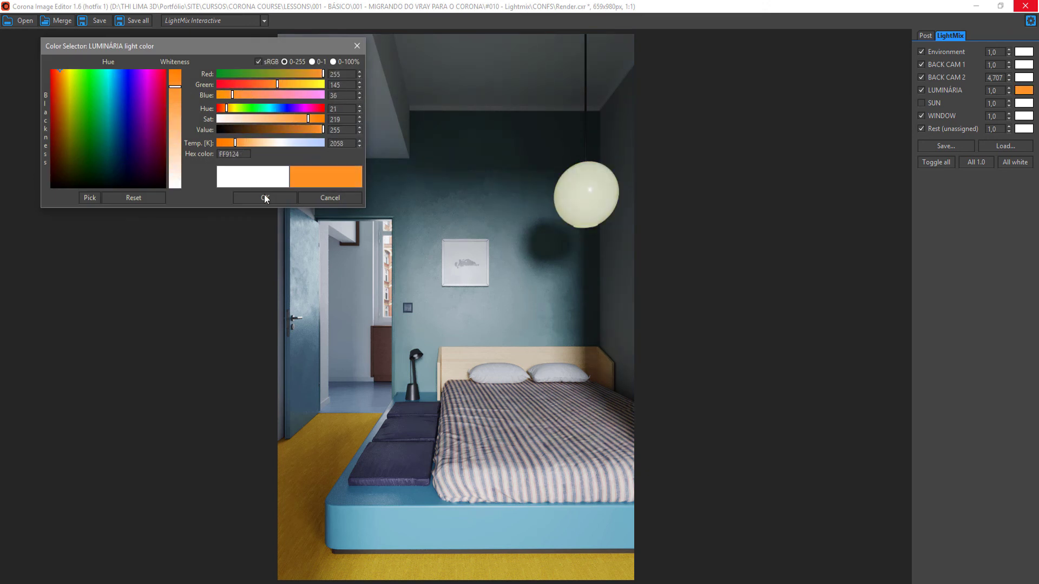
left_click(265, 197)
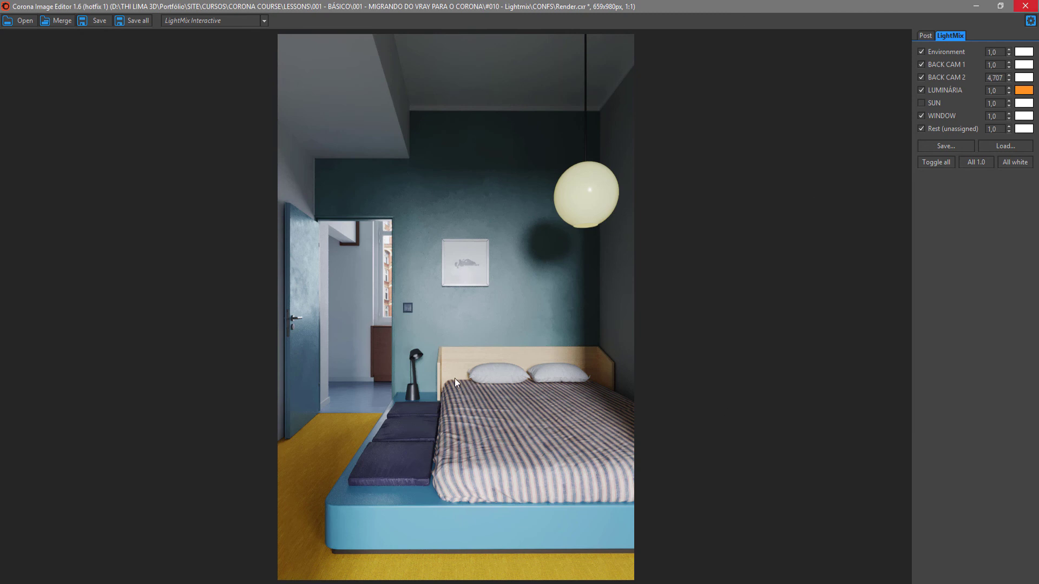
Step: Adjust the tone mapping of the light mix, setting the exposure to -1,742 and the contrast to 4,853
left_click(925, 36)
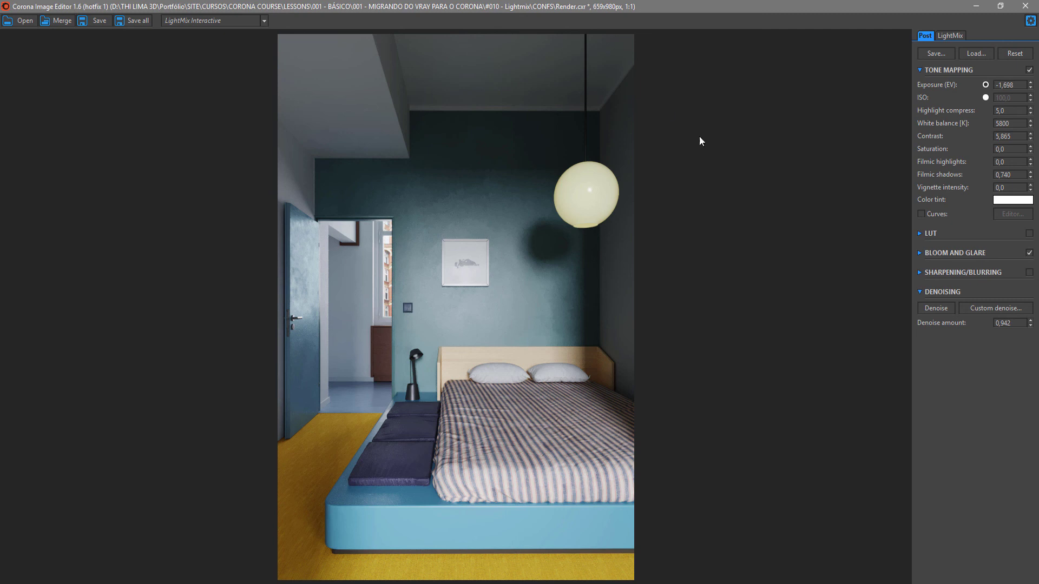
left_click(955, 34)
left_click(924, 36)
mouse_move(1030, 85)
left_mouse_down()
mouse_move(1026, 321)
mouse_move(1026, 69)
left_mouse_up()
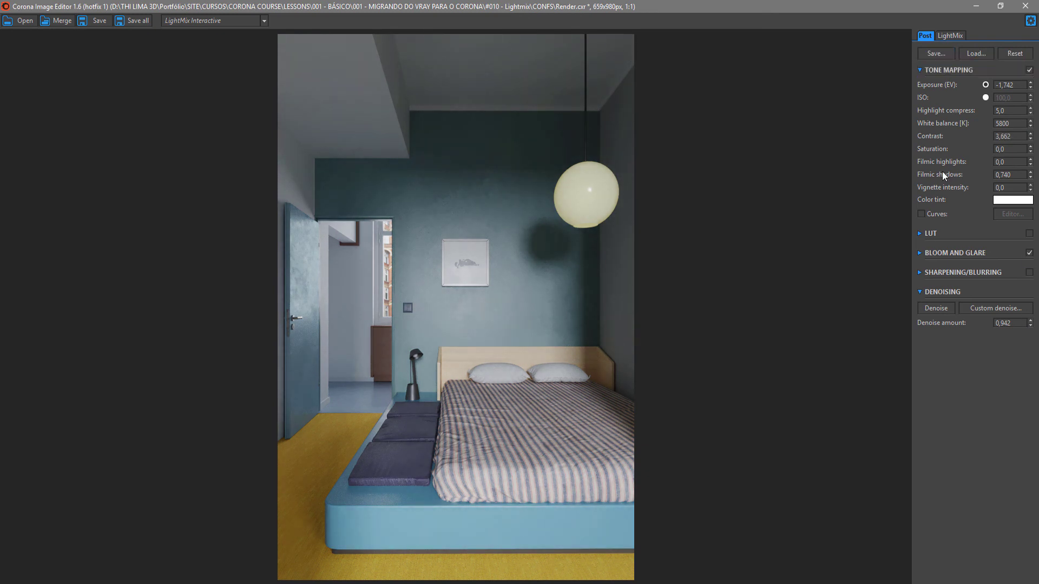
left_click_drag(1031, 144, 1024, 69)
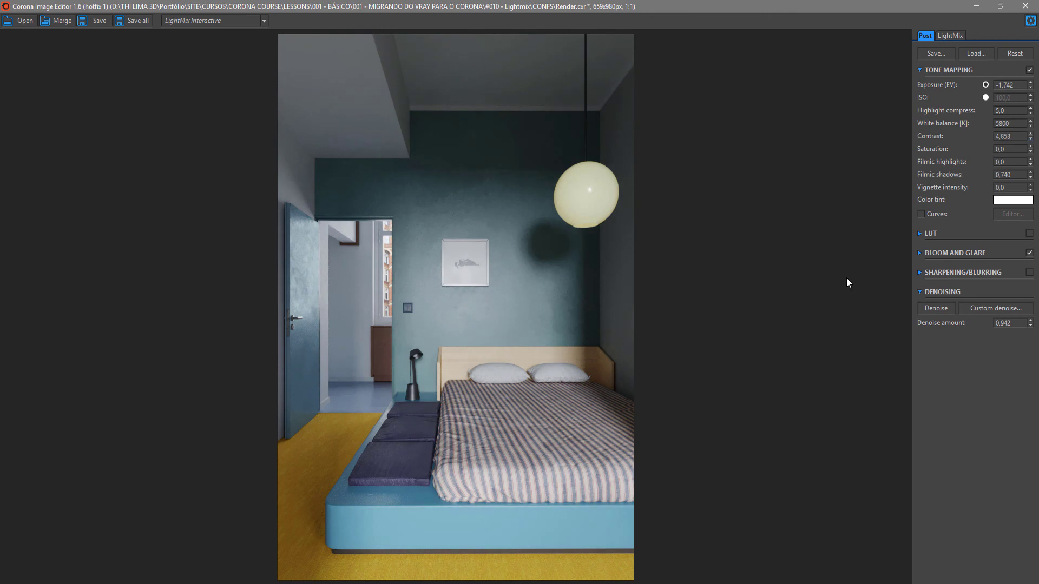